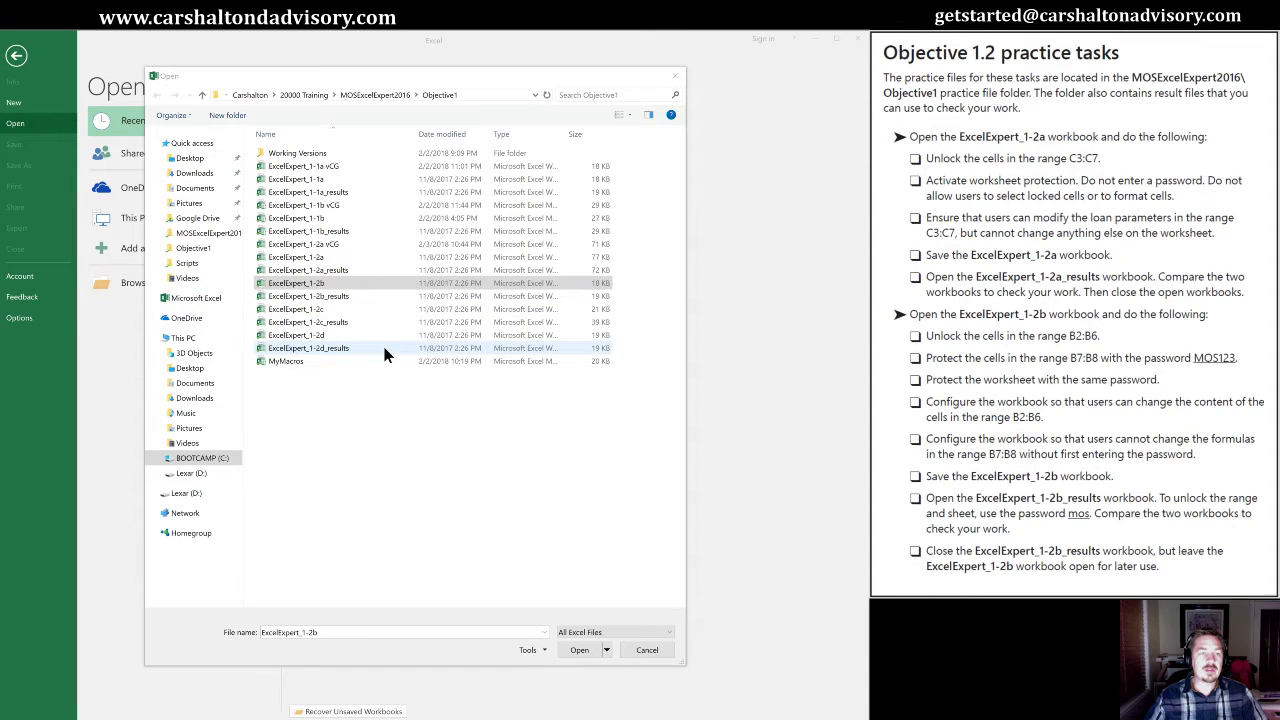
Select the ExcelExpert_1-2b workbook in the Objective1 practice folder.
click(285, 286)
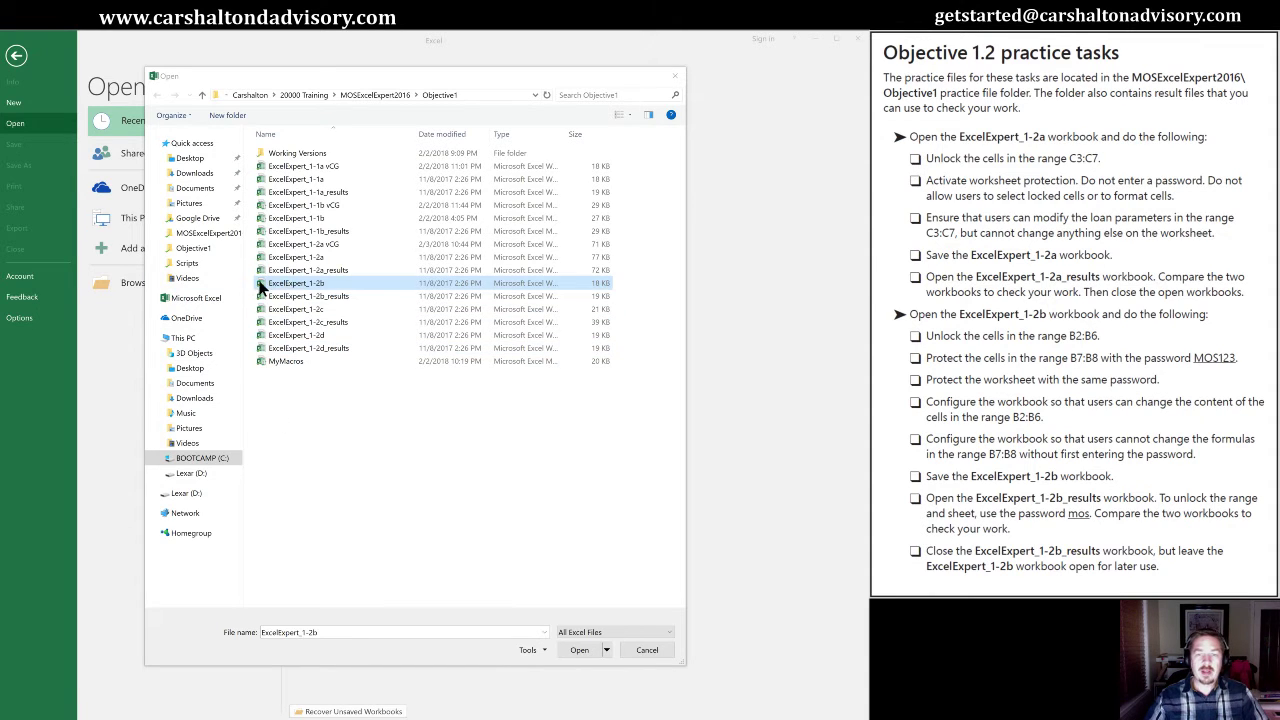
Open ExcelExpert_1-2b and select the loan input values B2:B6 on Buying v Leasing.
double_click(262, 286)
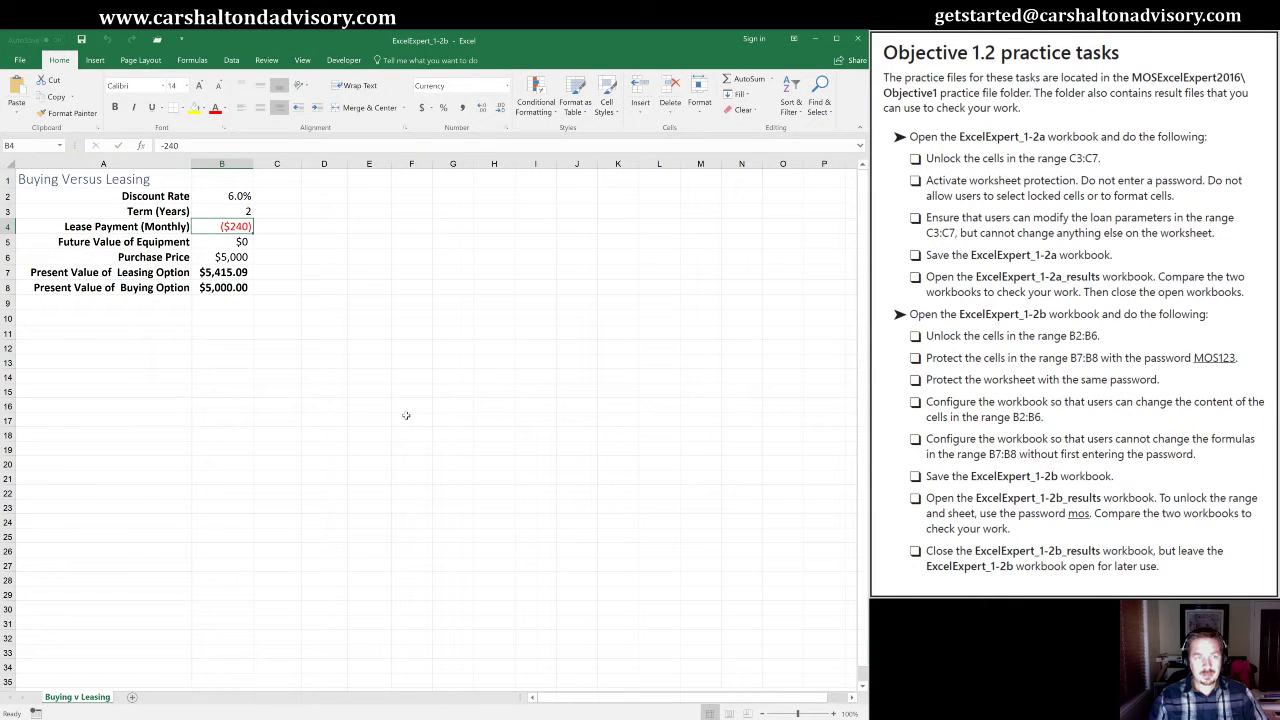
key(Up)
key(Up)
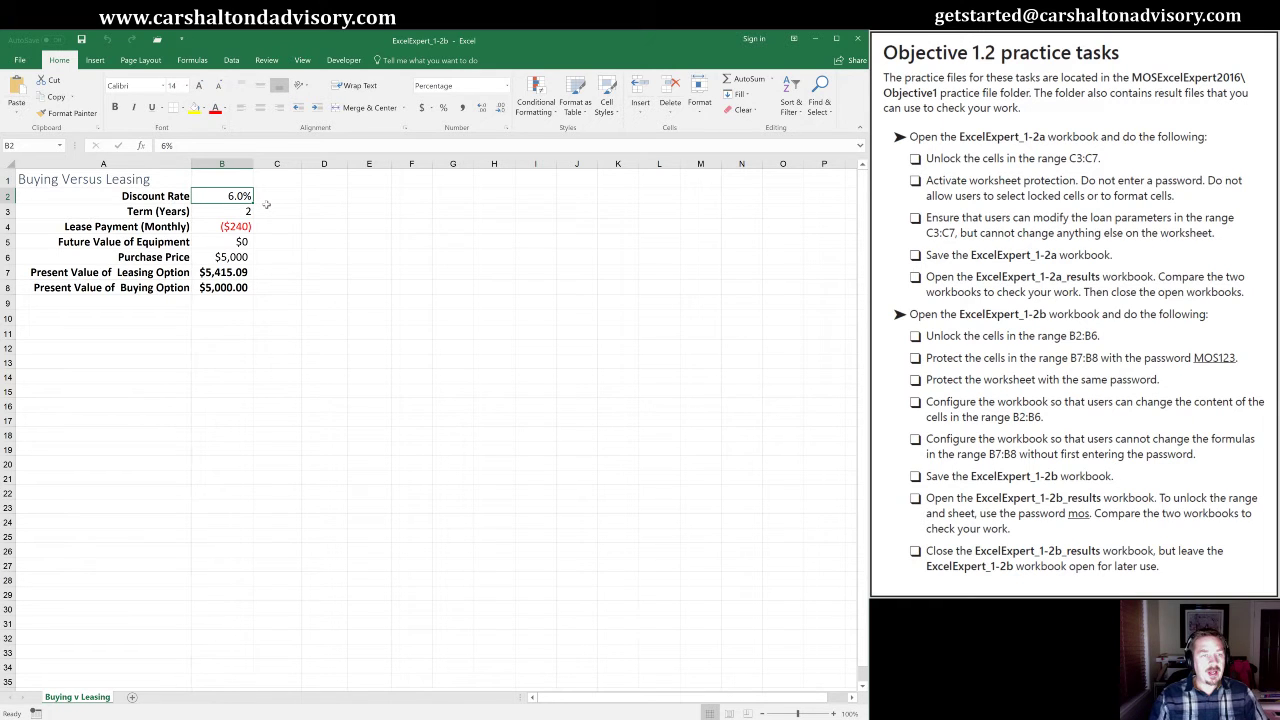
key(shift+Down)
key(shift+Down)
key(shift+Down)
key(shift+Down)
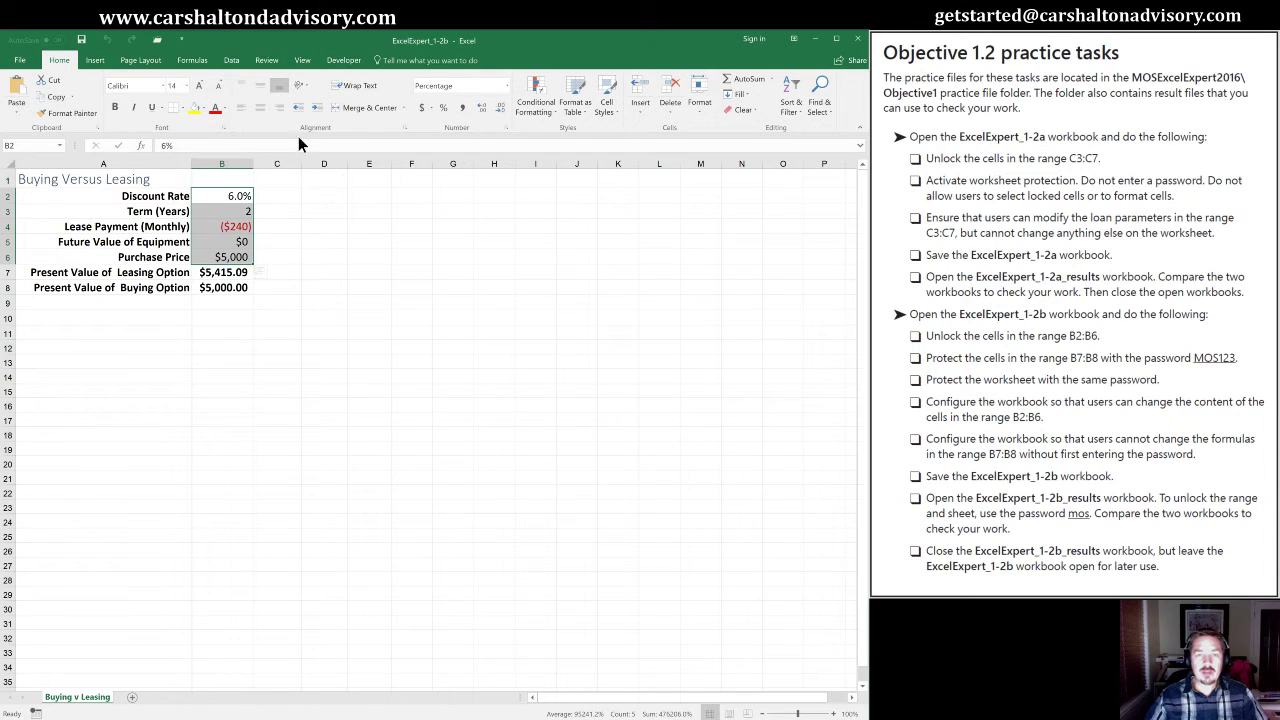
Clear the Locked protection setting for B2:B6 in Format Cells, then return to B2.
click(224, 130)
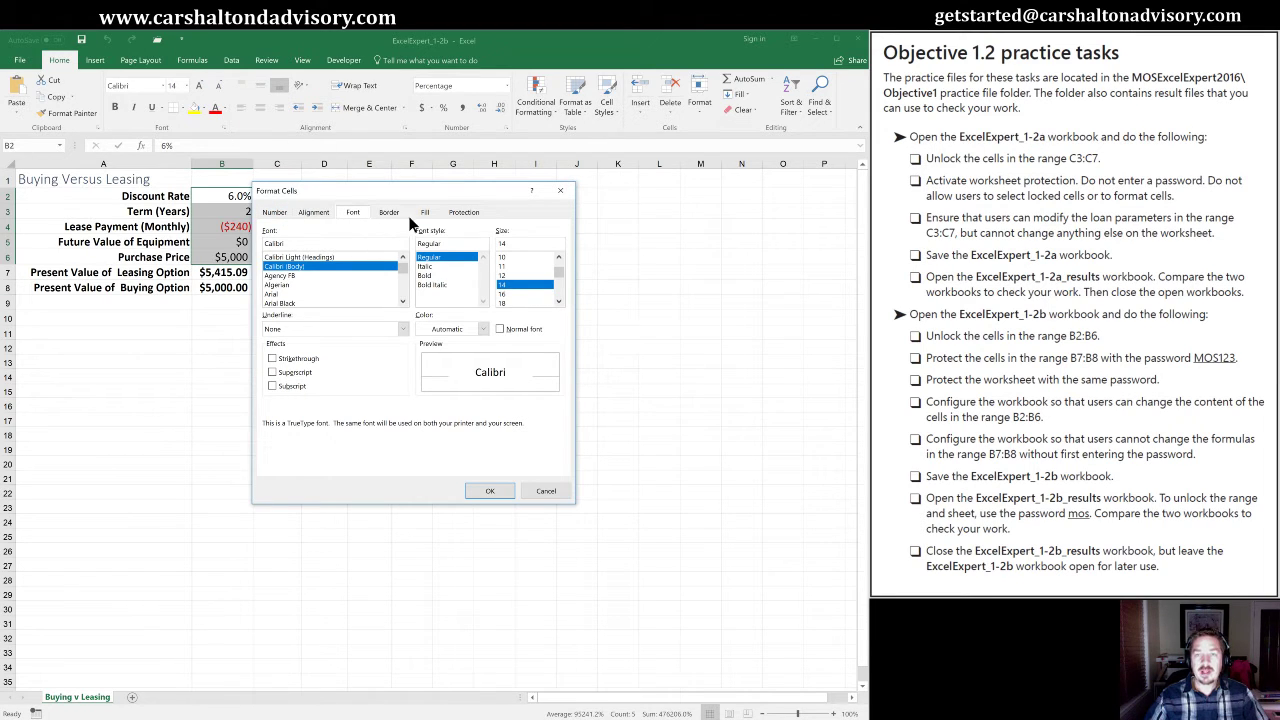
click(466, 214)
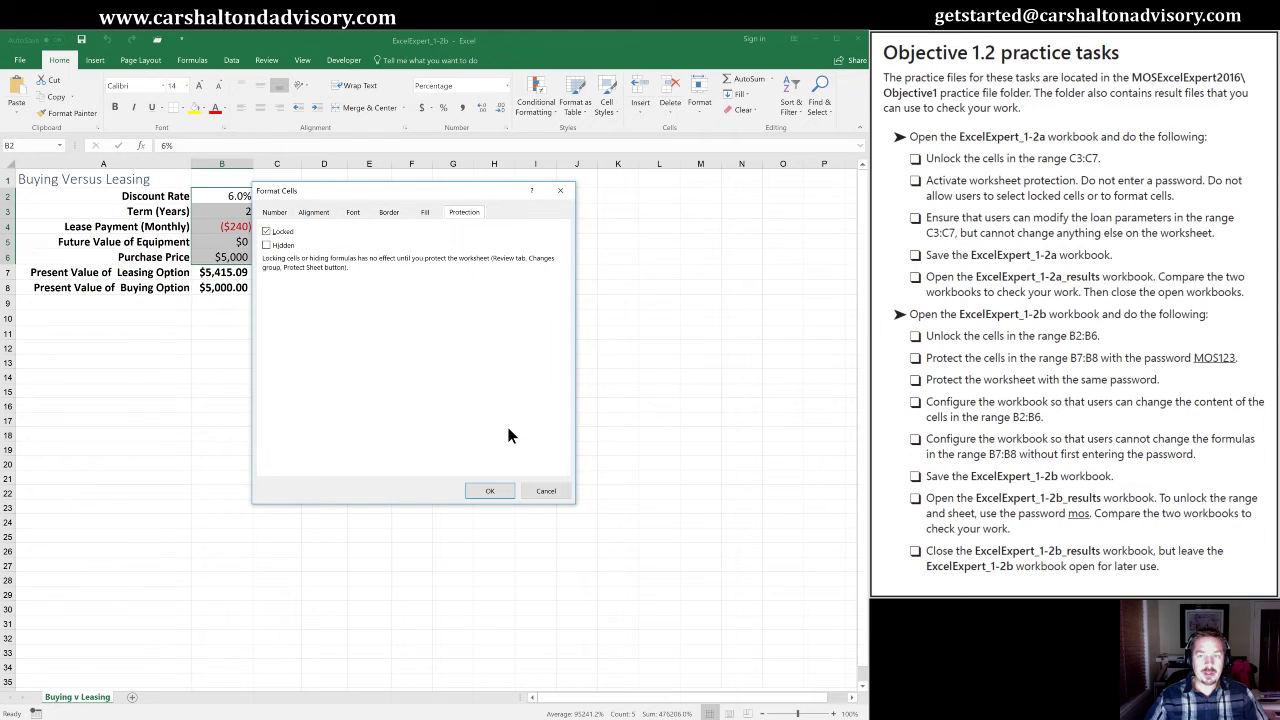
click(267, 231)
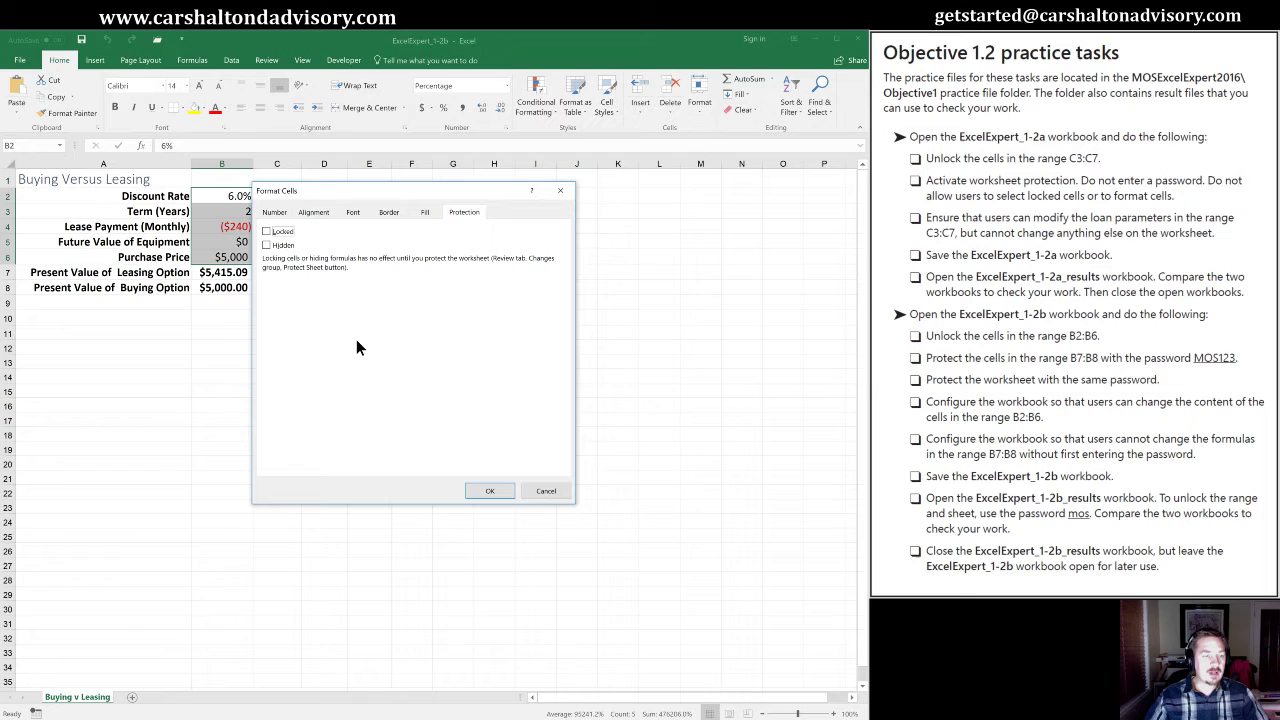
click(495, 489)
click(243, 351)
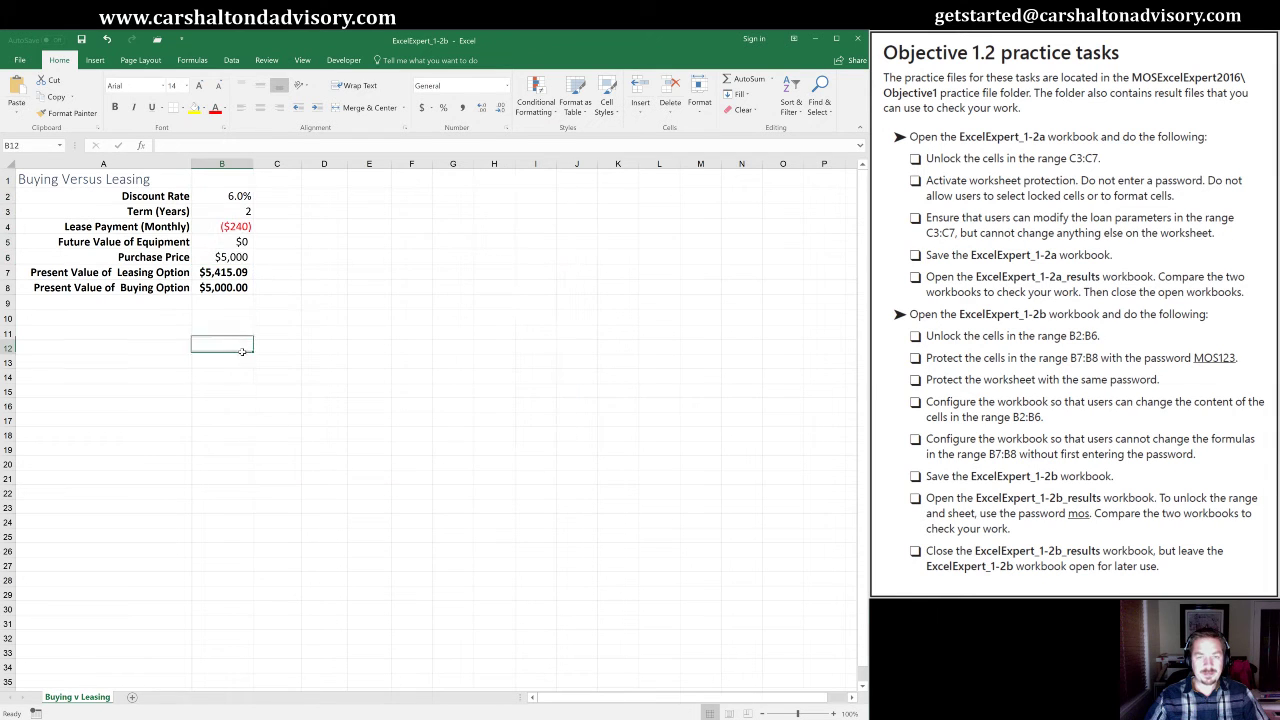
click(225, 182)
click(223, 196)
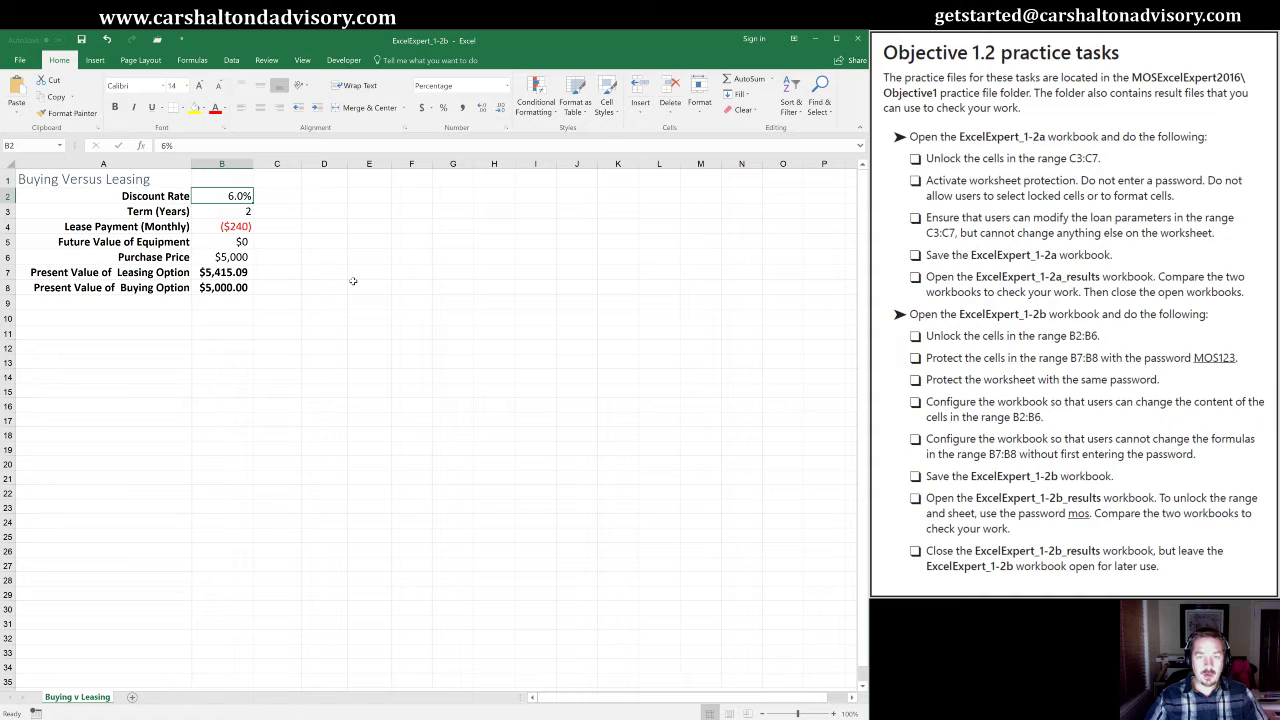
key(shift+Down)
key(shift+Down)
key(shift+Down)
key(shift+Down)
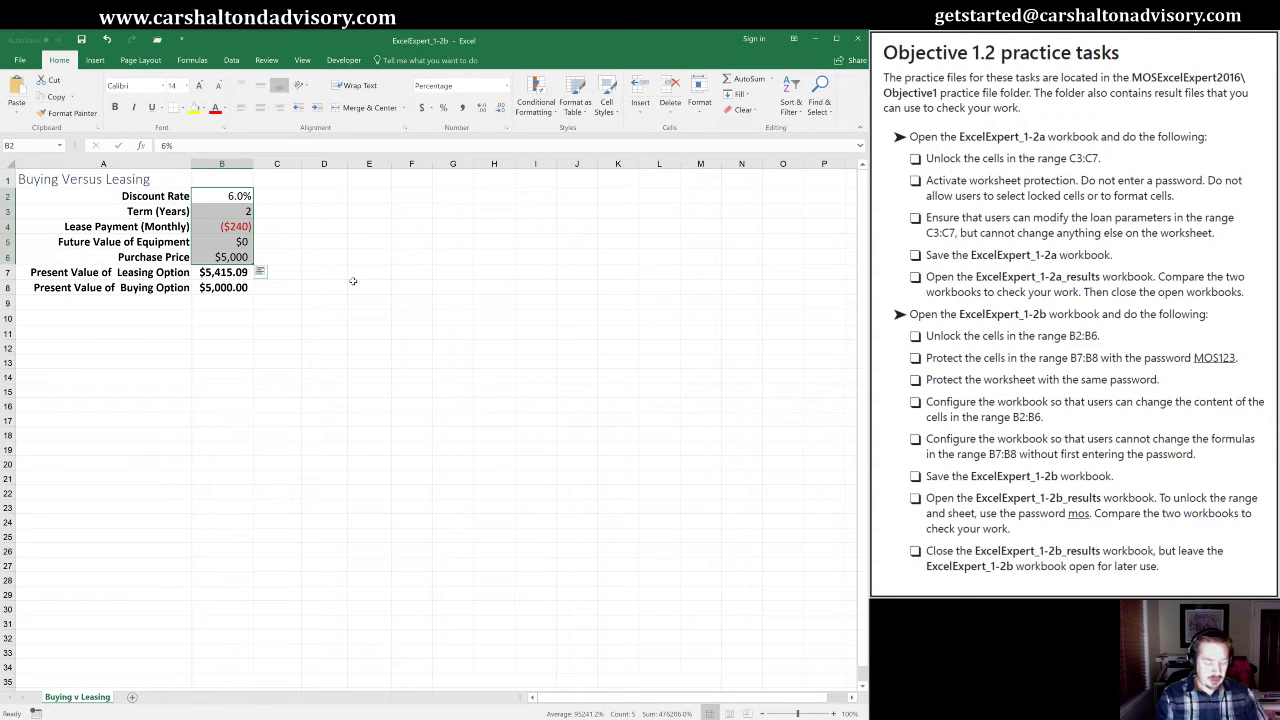
key(ctrl+1)
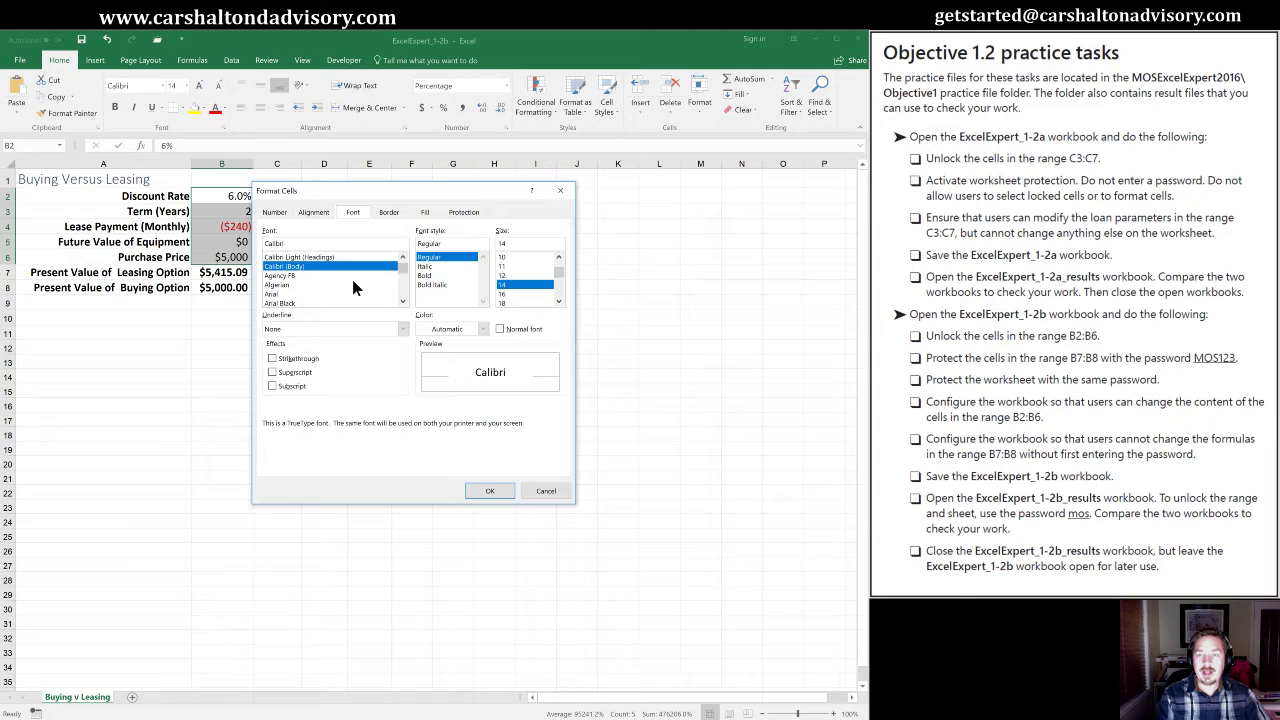
key(ctrl+Tab)
key(ctrl+Tab)
key(ctrl+Tab)
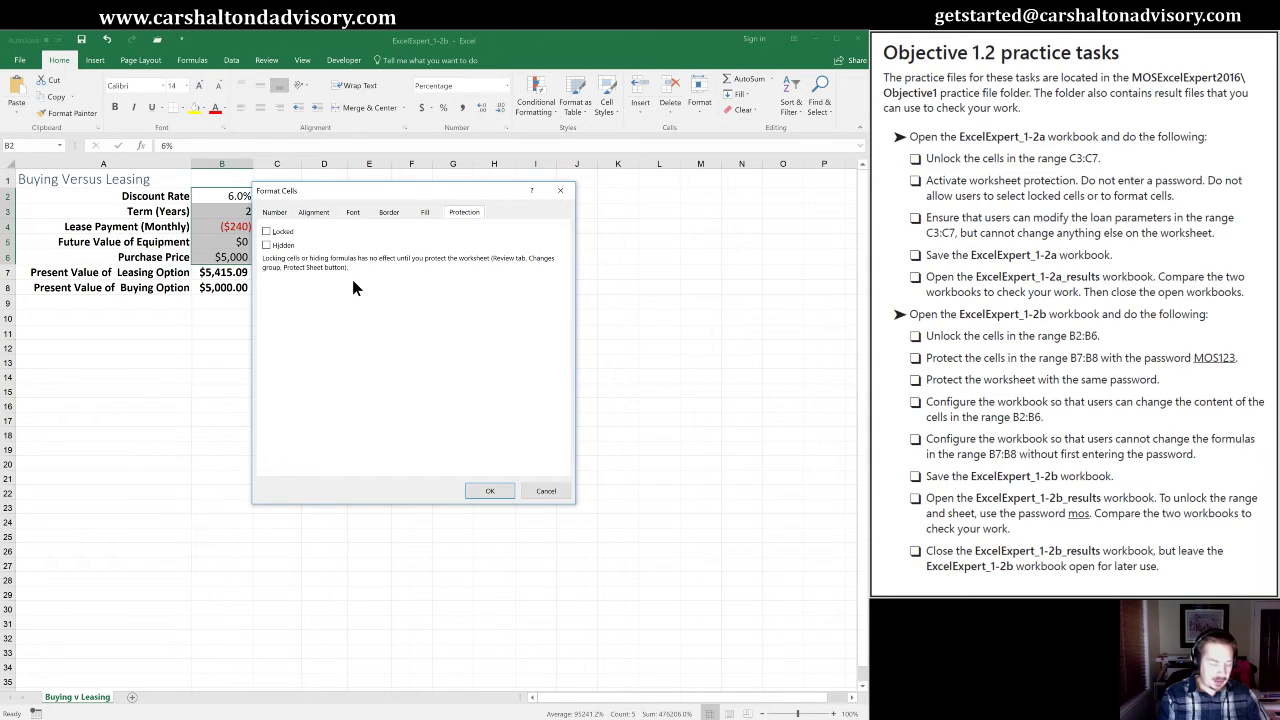
key(alt+l)
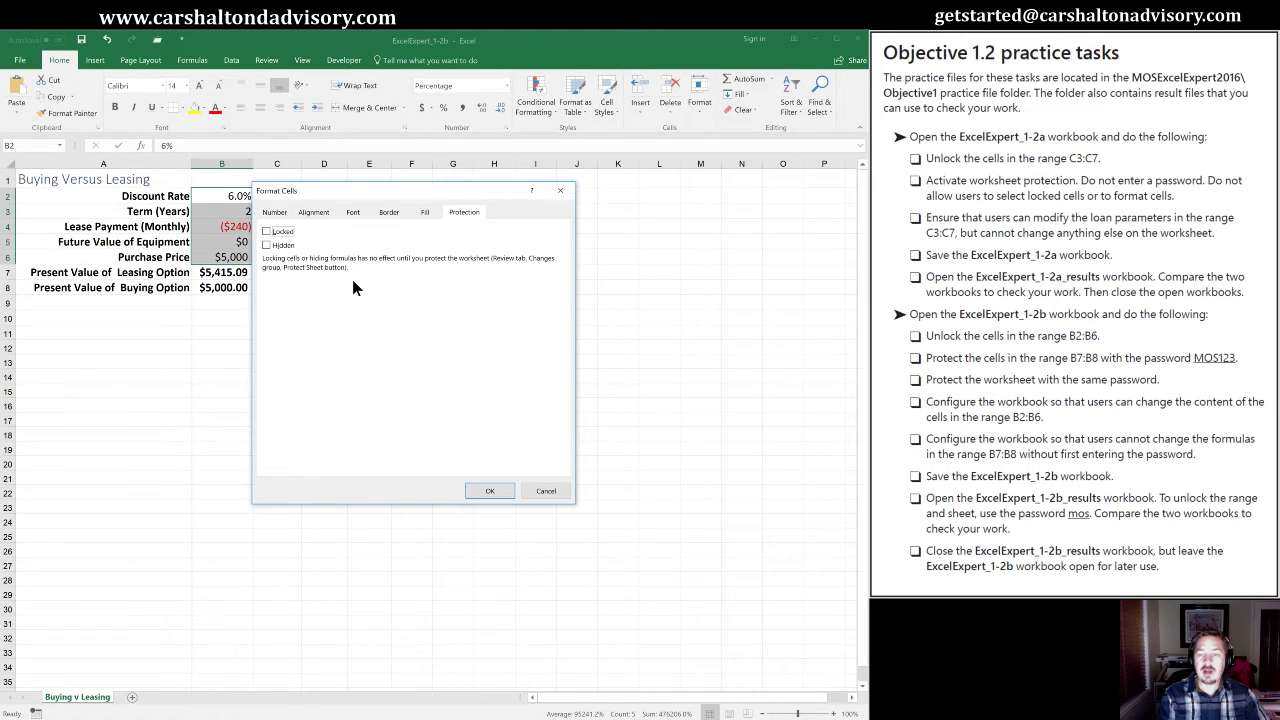
key(Return)
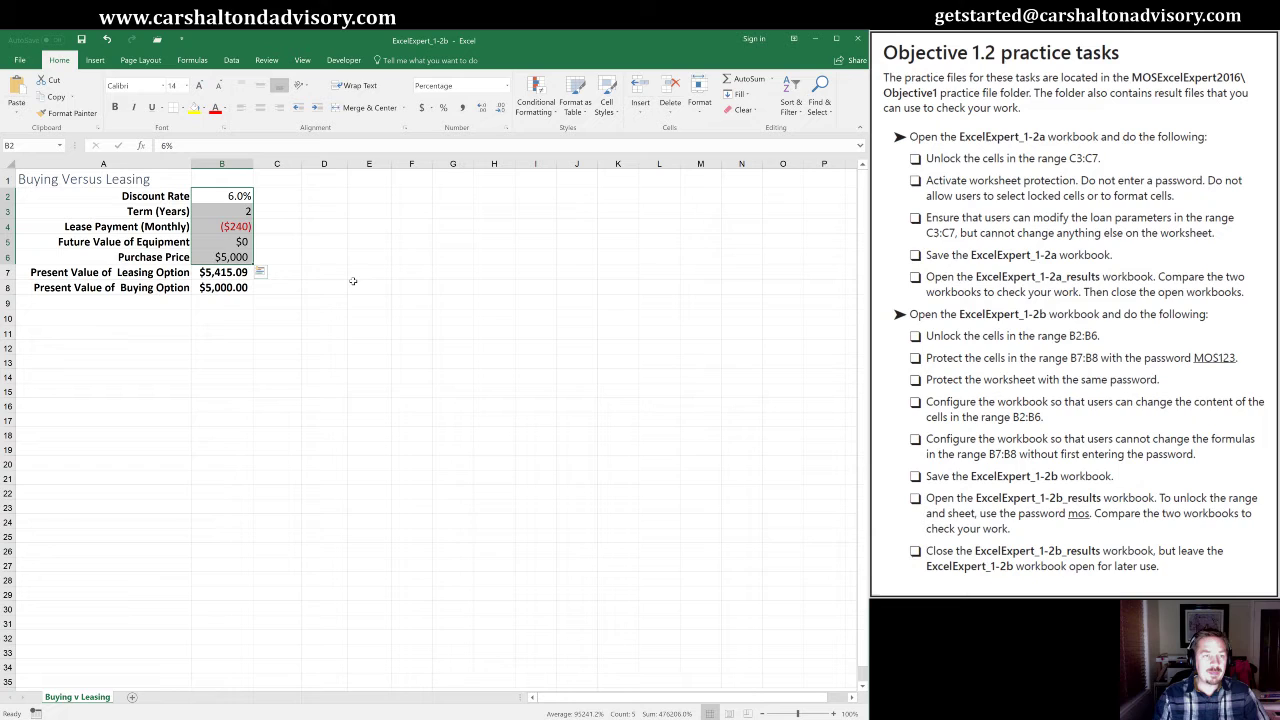
Select the present-value formulas in B7:B8 and bring up the Review commands.
key(Down)
key(Down)
key(Down)
key(Down)
key(Down)
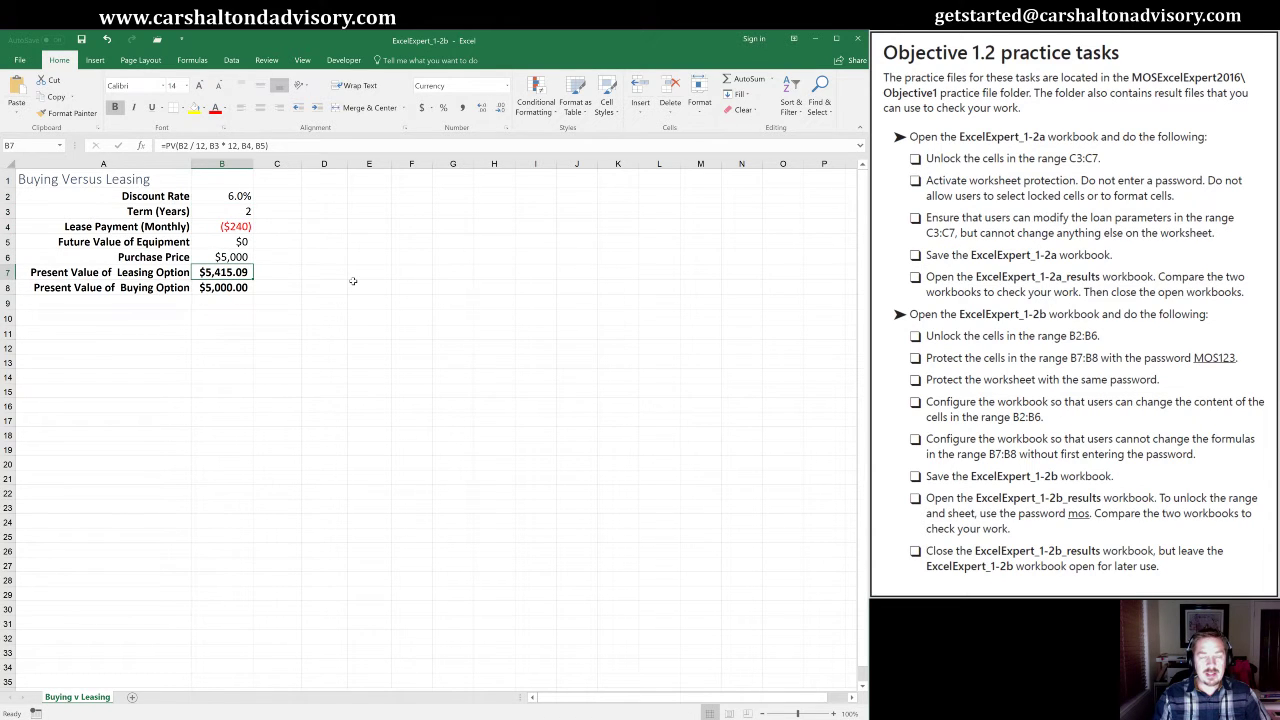
key(shift+Down)
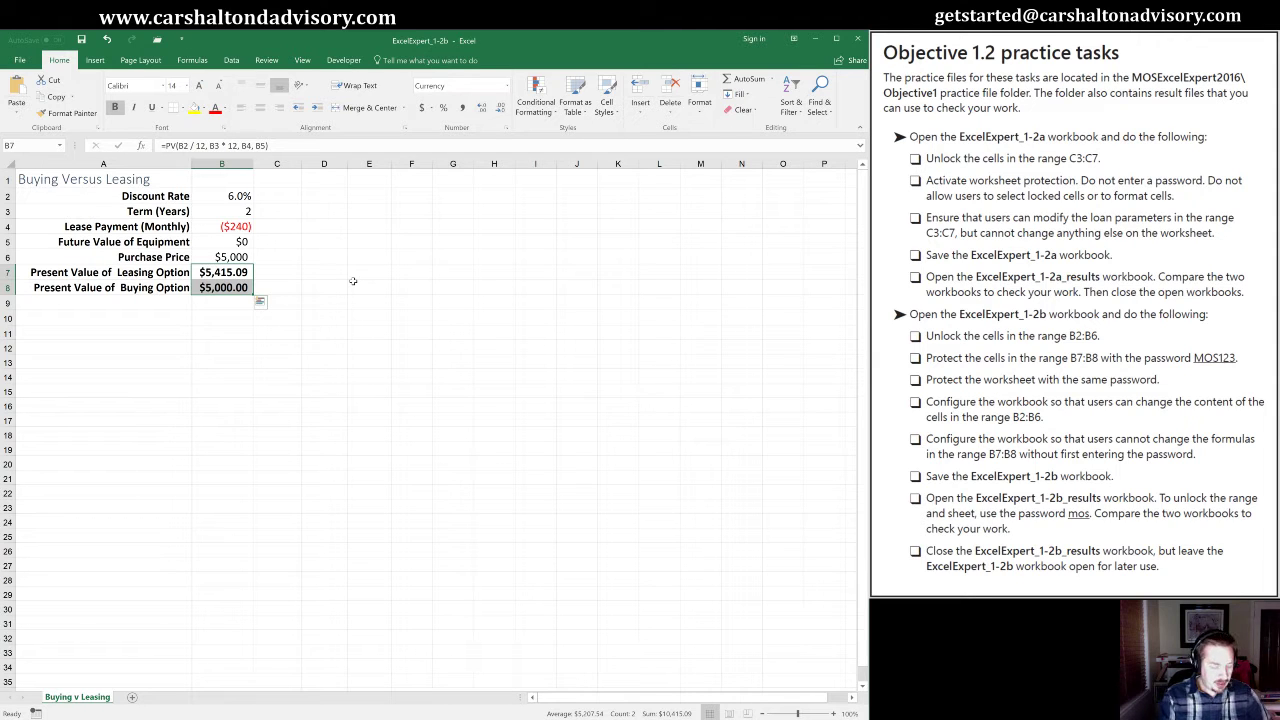
key(alt)
key(r)
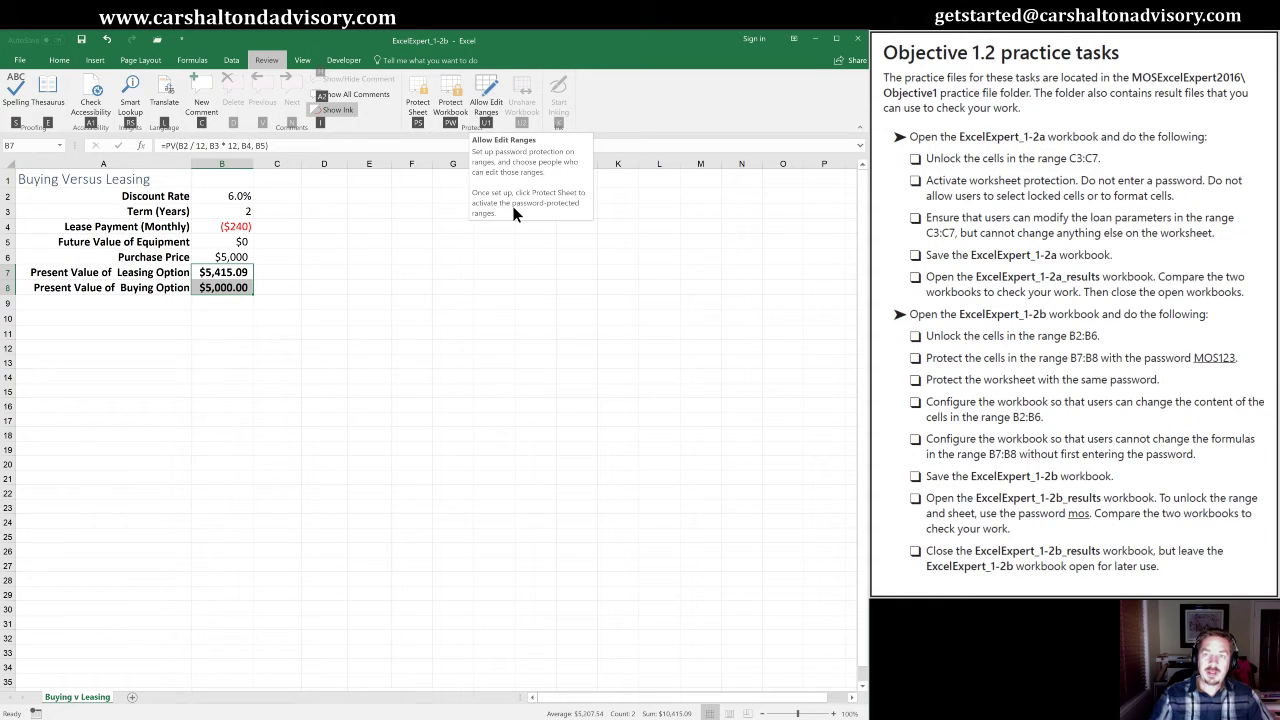
Add a new edit range for B7:B8 and enter and confirm its range password.
key(u)
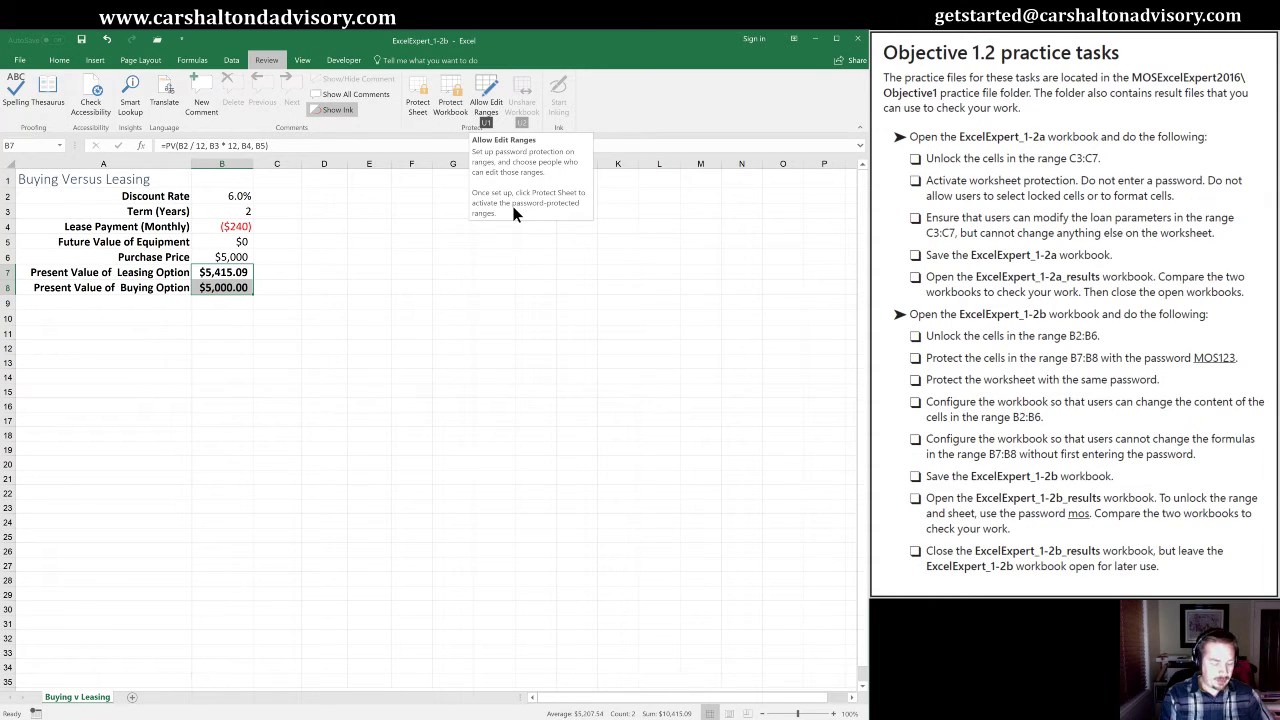
key(1)
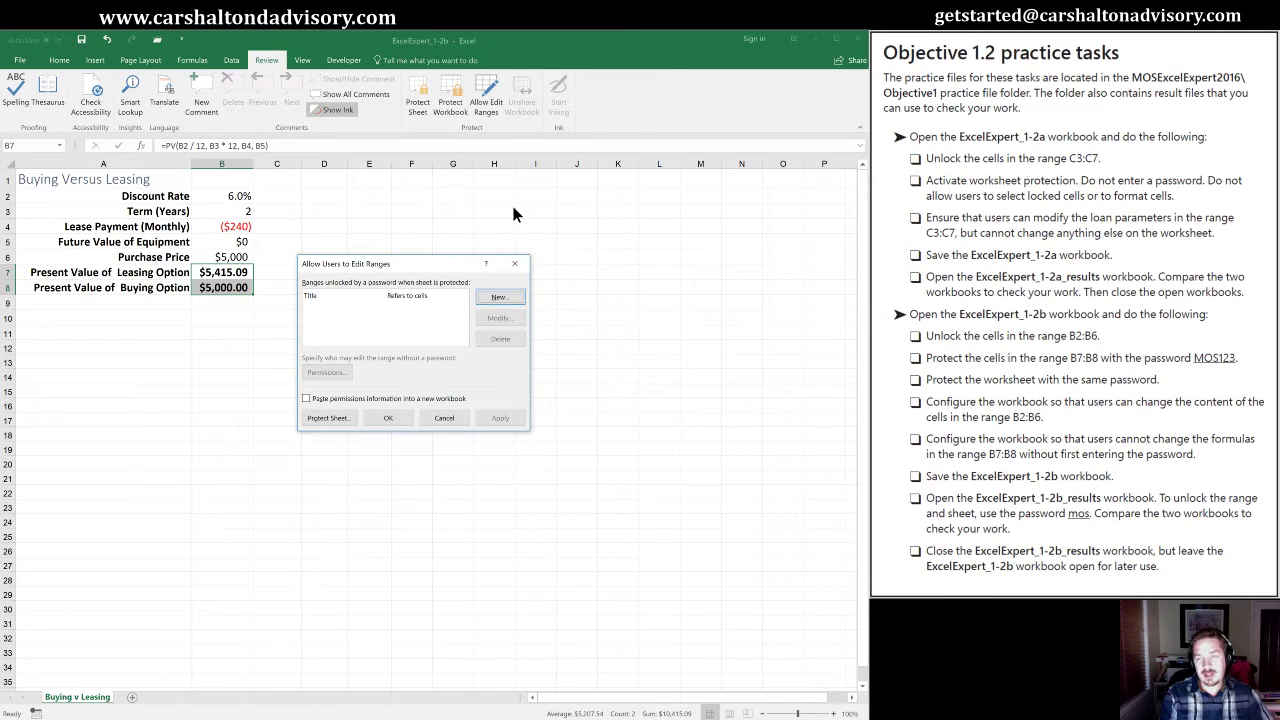
key(alt+n)
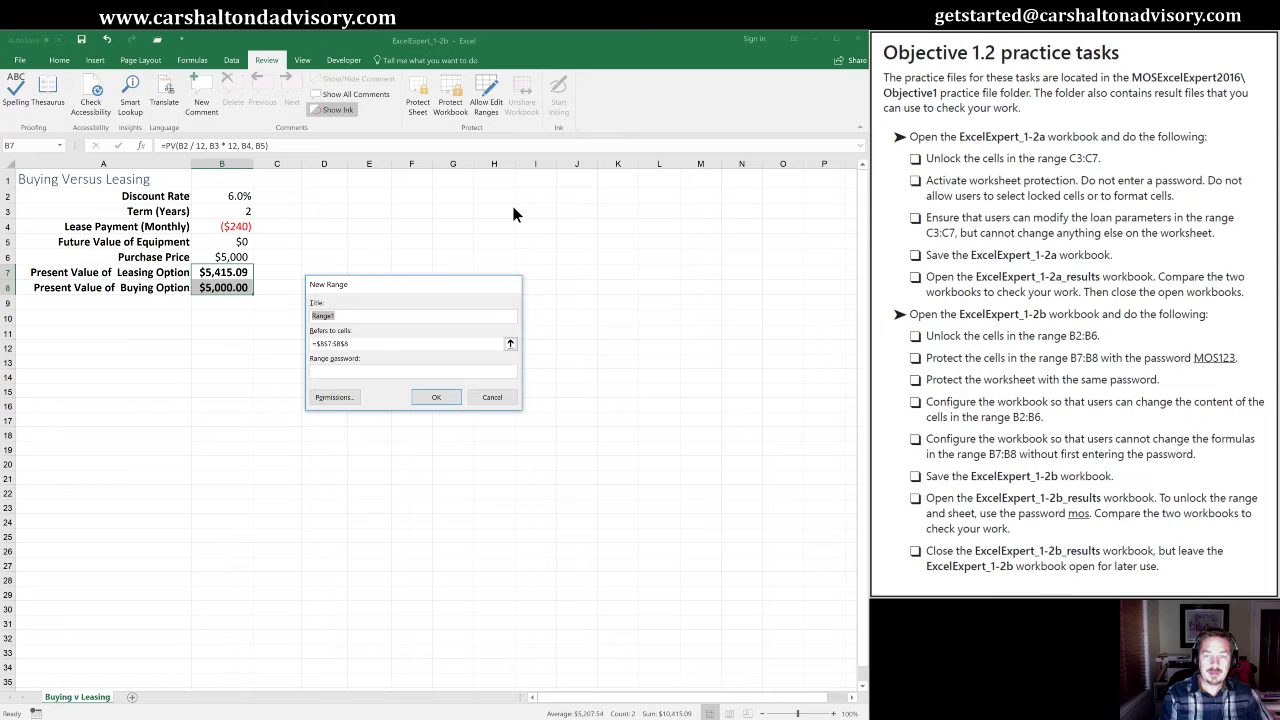
key(Tab)
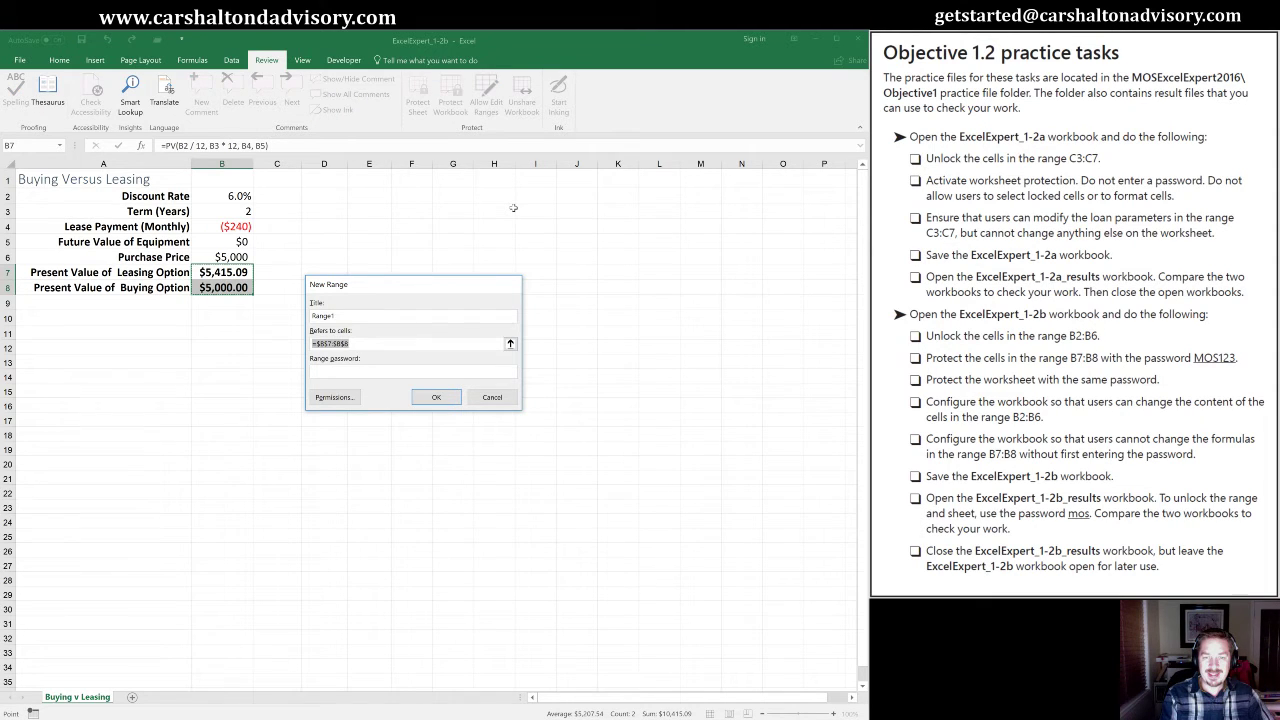
key(Tab)
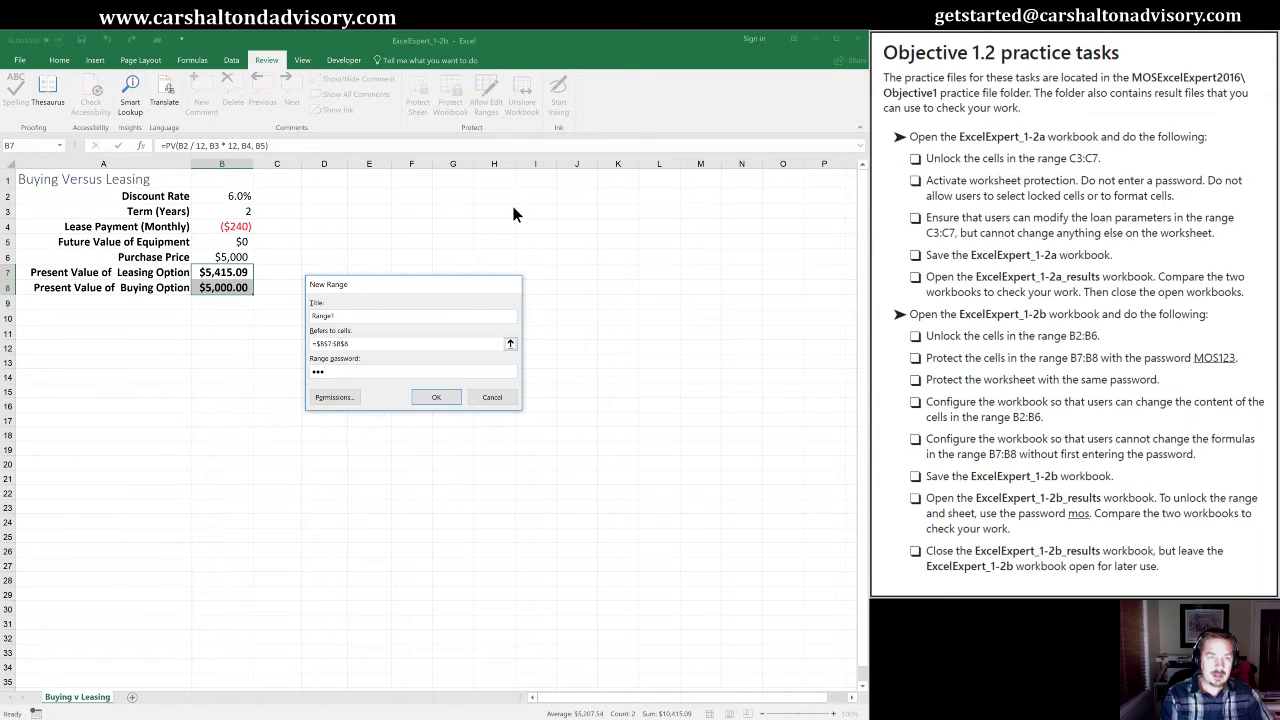
key(BackSpace)
key(BackSpace)
key(BackSpace)
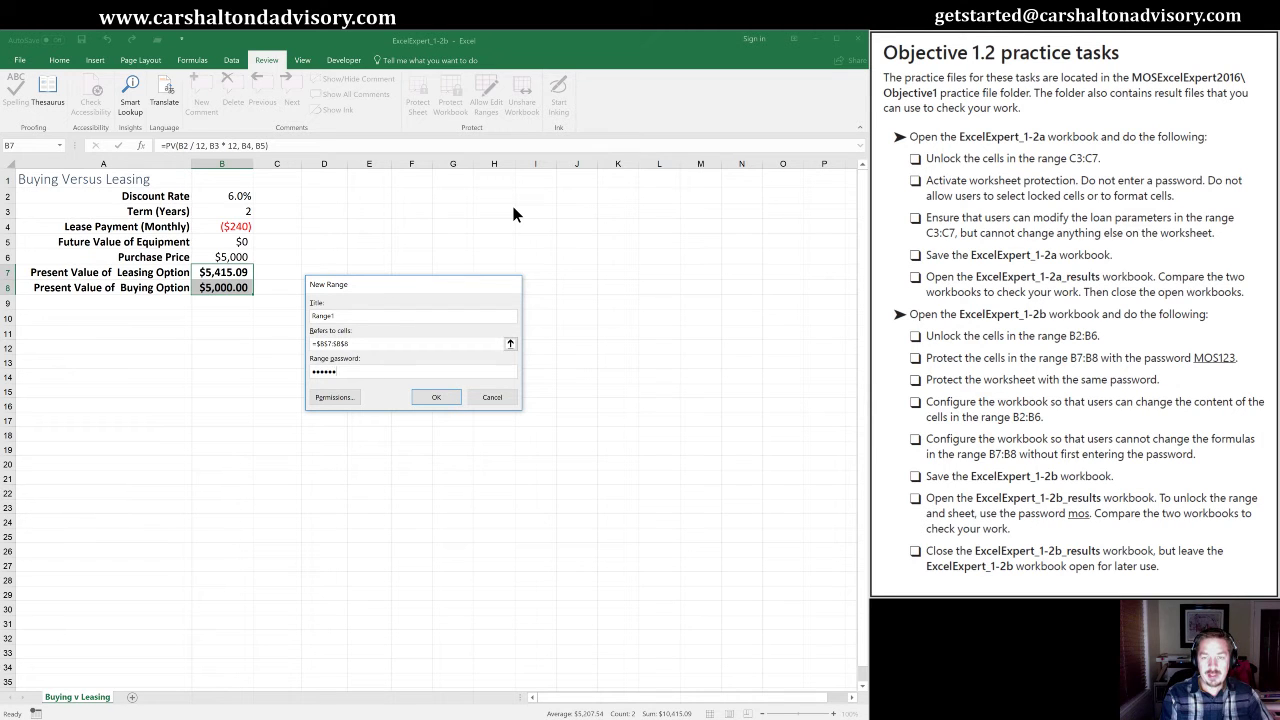
key(Return)
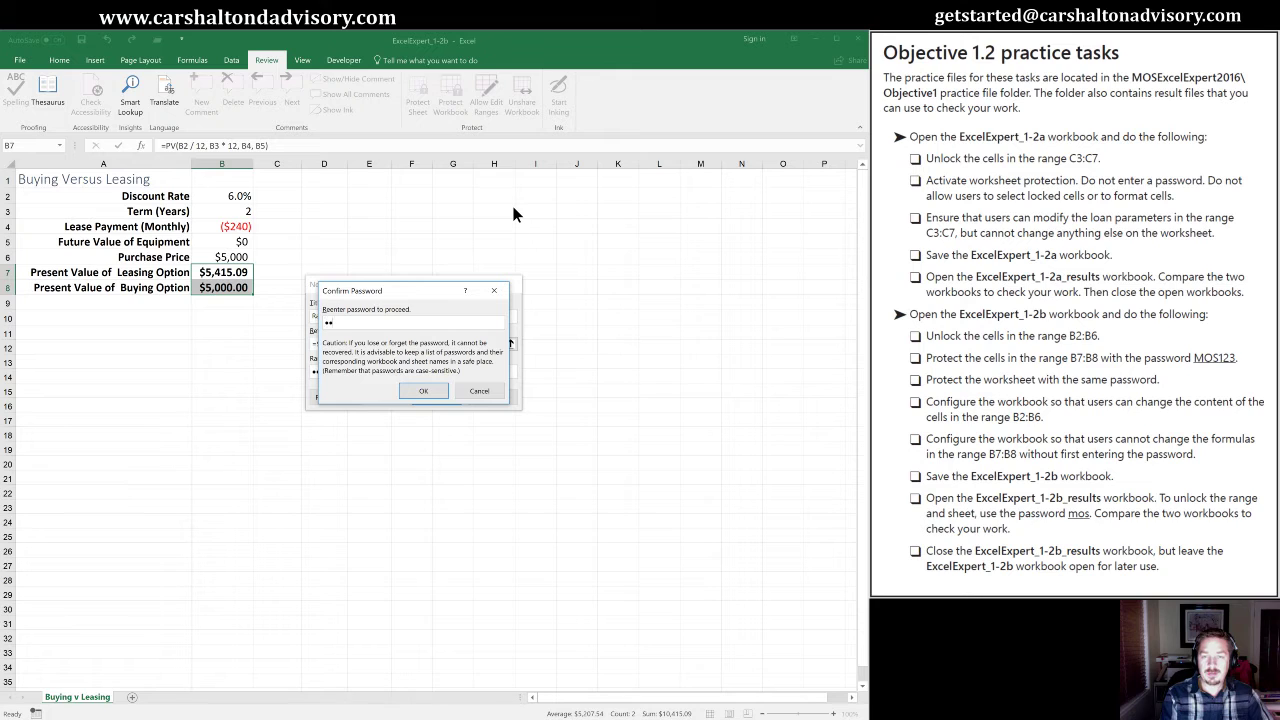
text(MOS123)
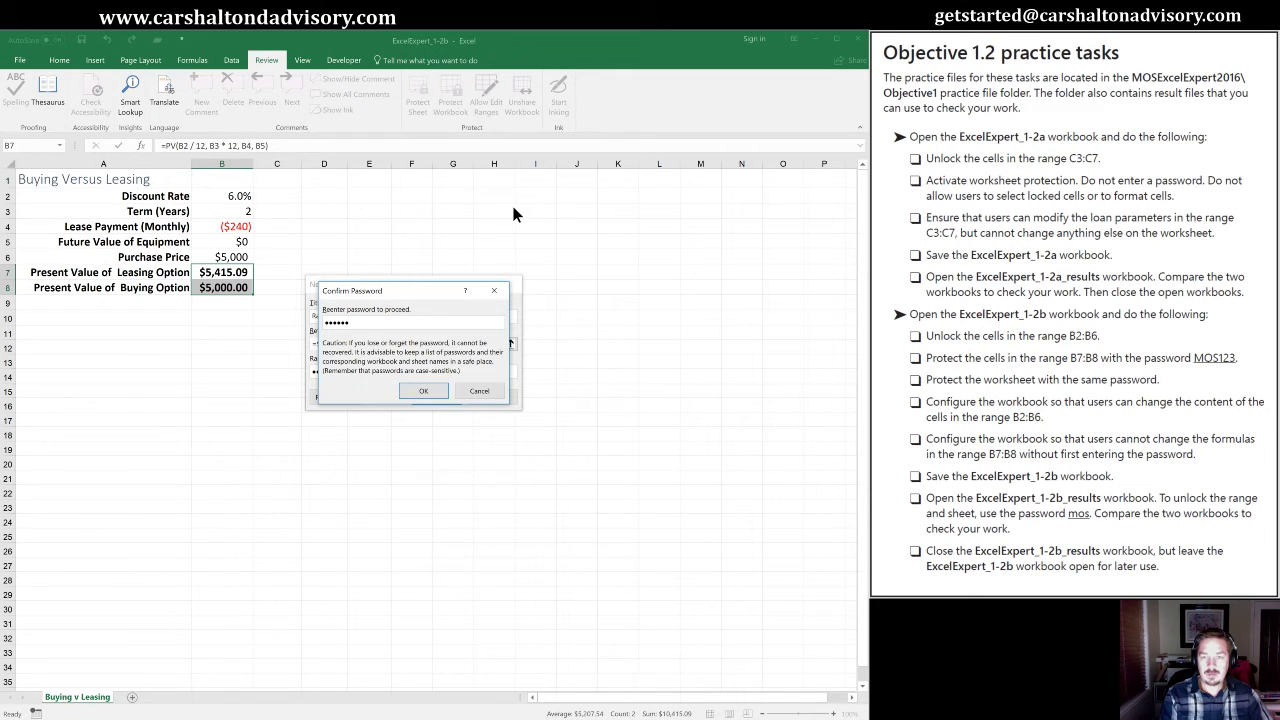
key(Return)
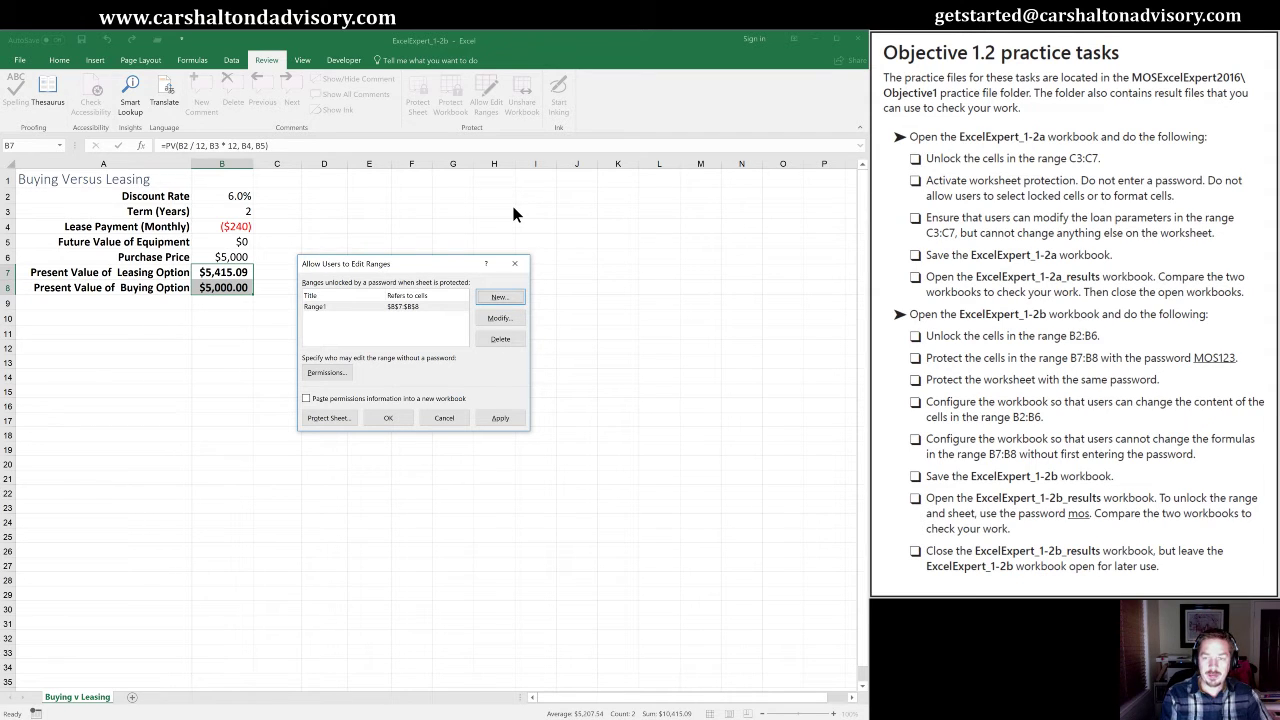
Apply the new Range1, close the Allow Edit Ranges list, and reselect B7.
click(490, 413)
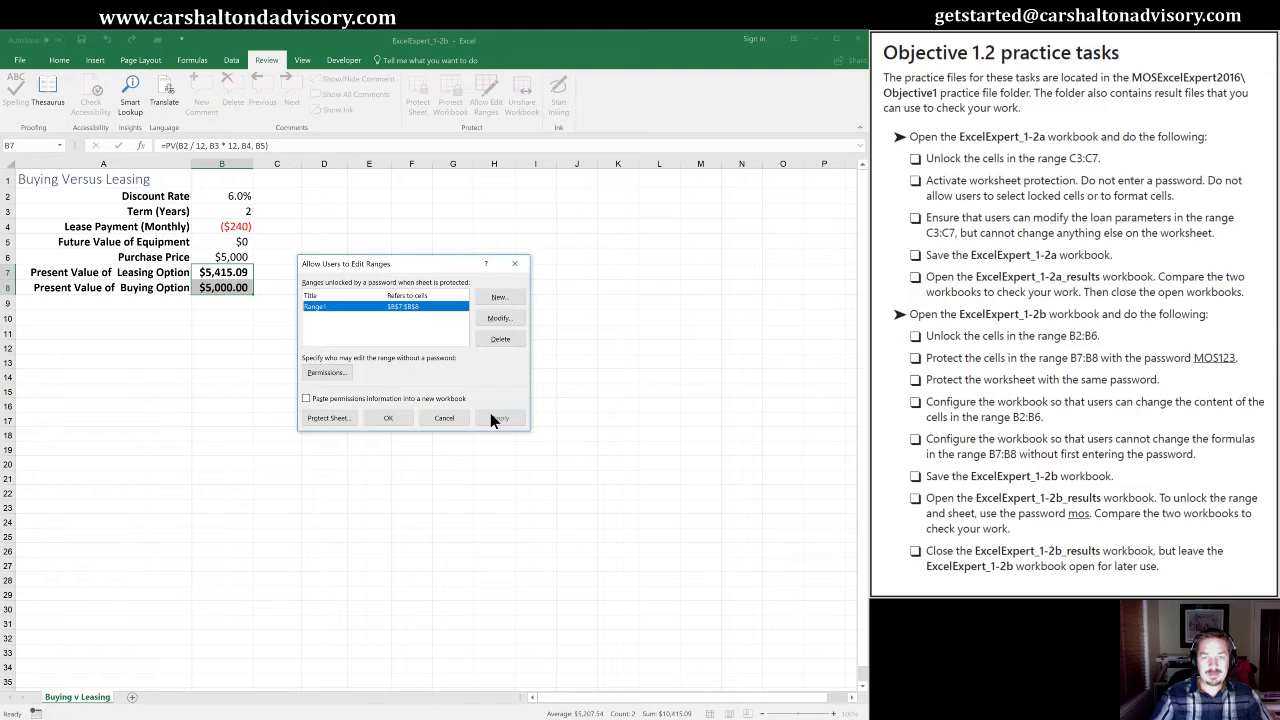
click(383, 420)
click(221, 333)
click(223, 273)
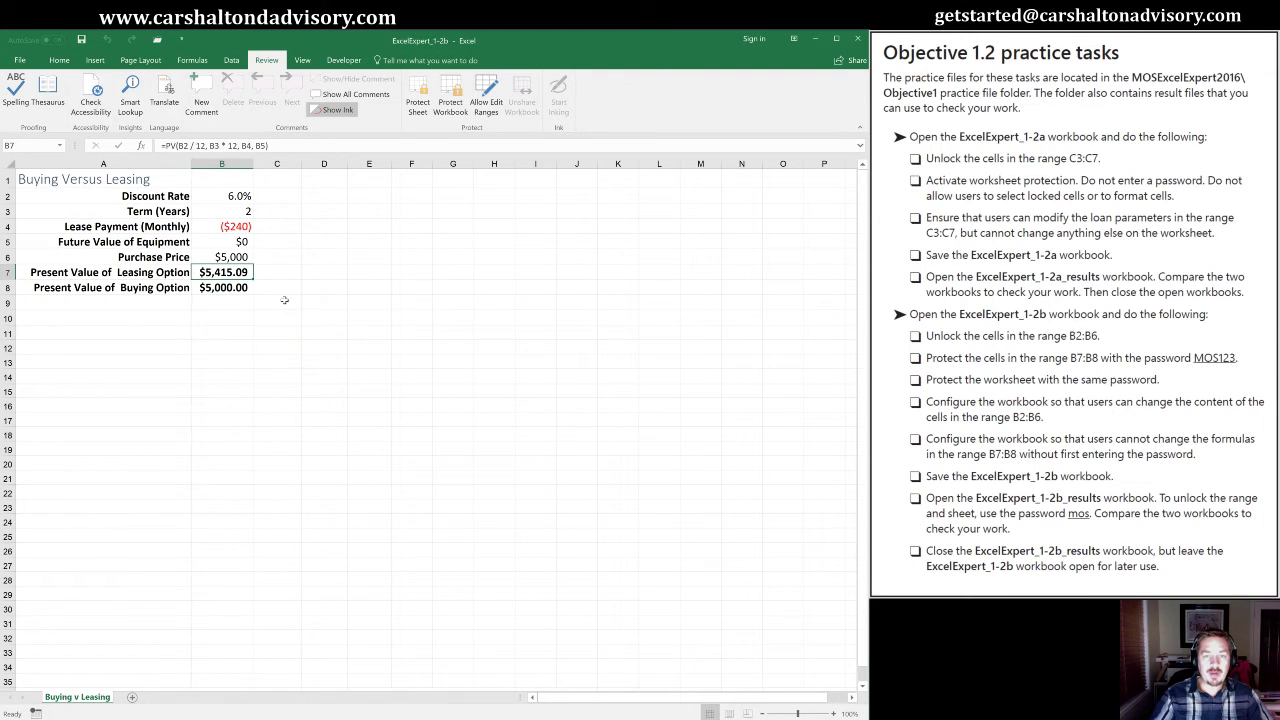
key(BackSpace)
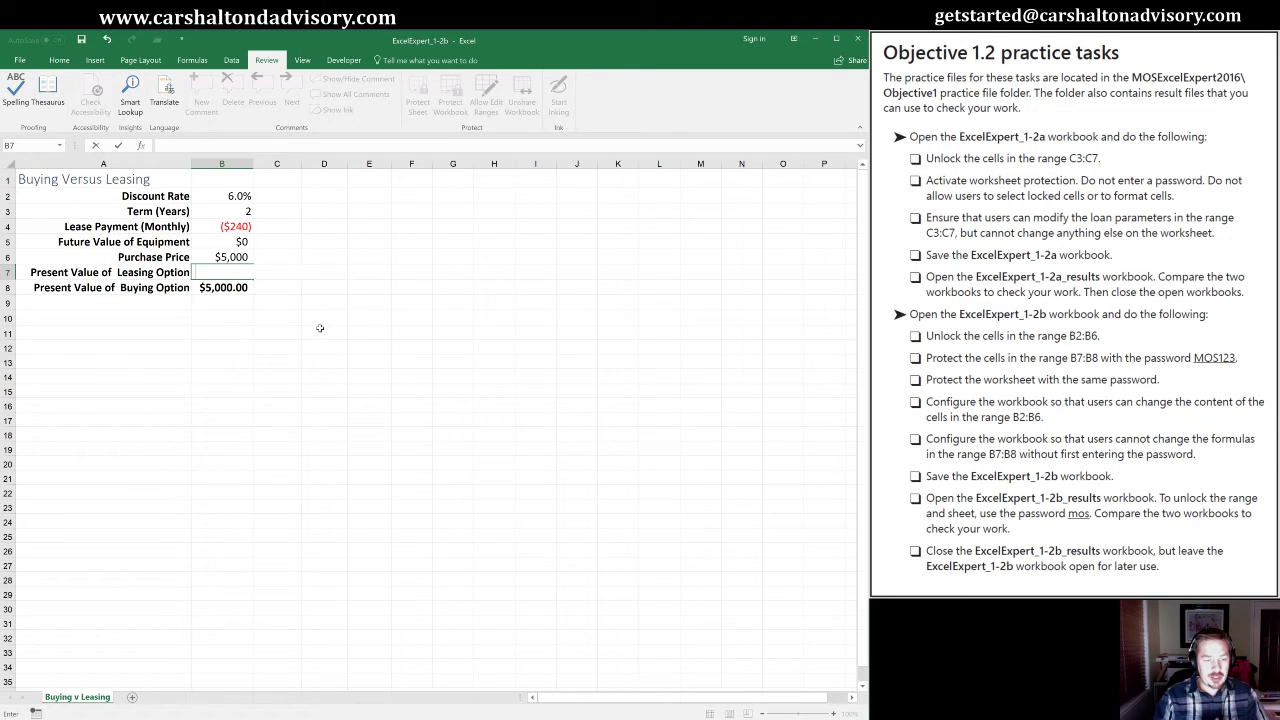
text(=PV(B2 / 12, B3 * 12, B4, B5))
key(ctrl+Return)
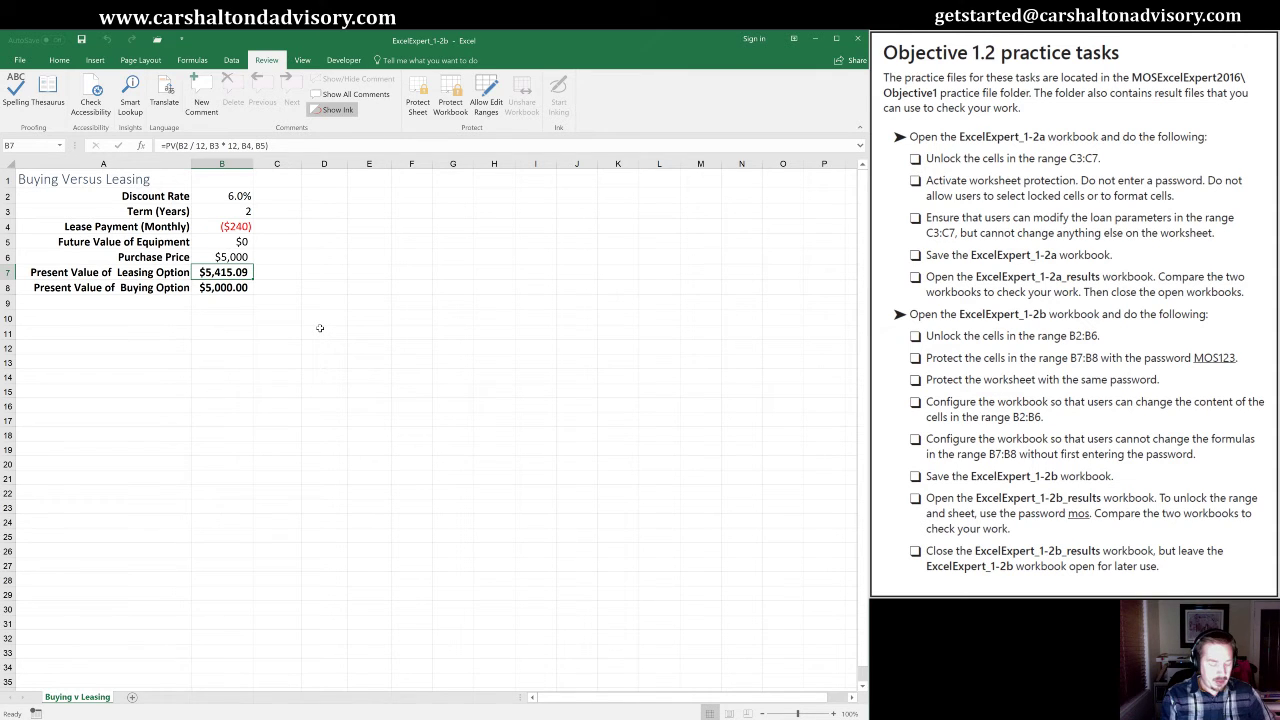
key(alt)
key(r)
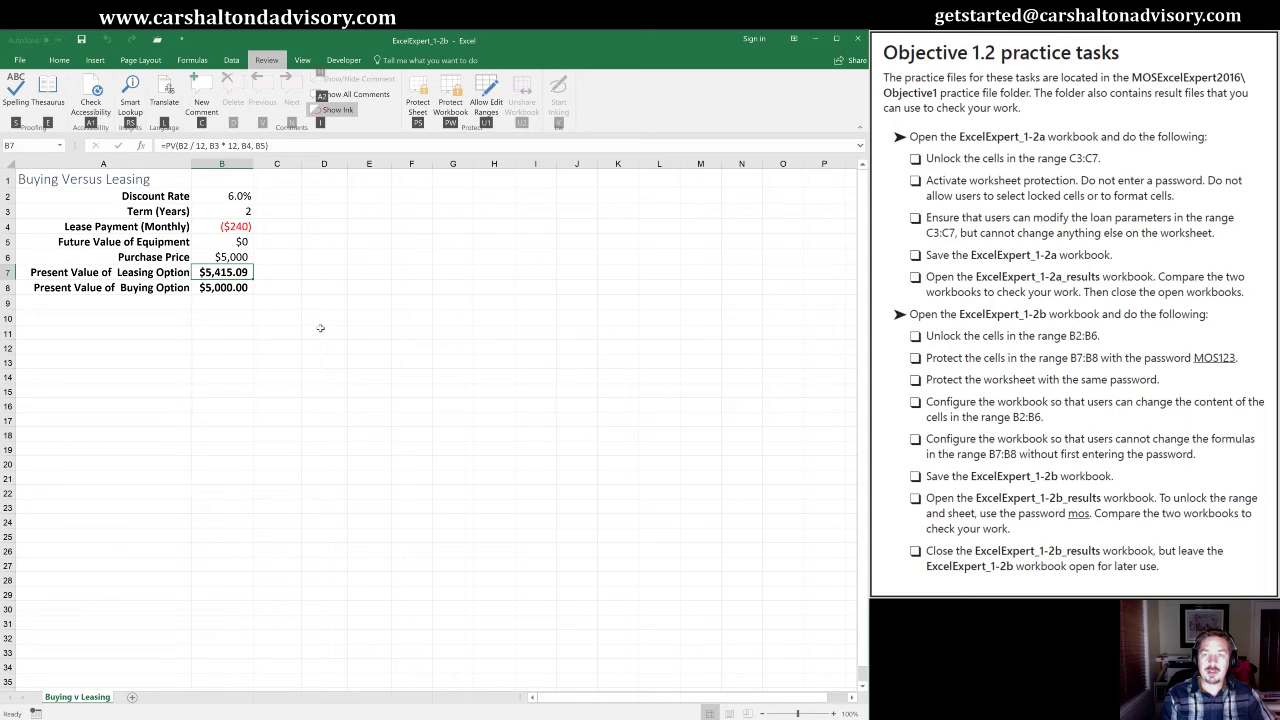
Protect the Buying v Leasing sheet, keeping selection of locked and unlocked cells allowed.
key(p)
key(s)
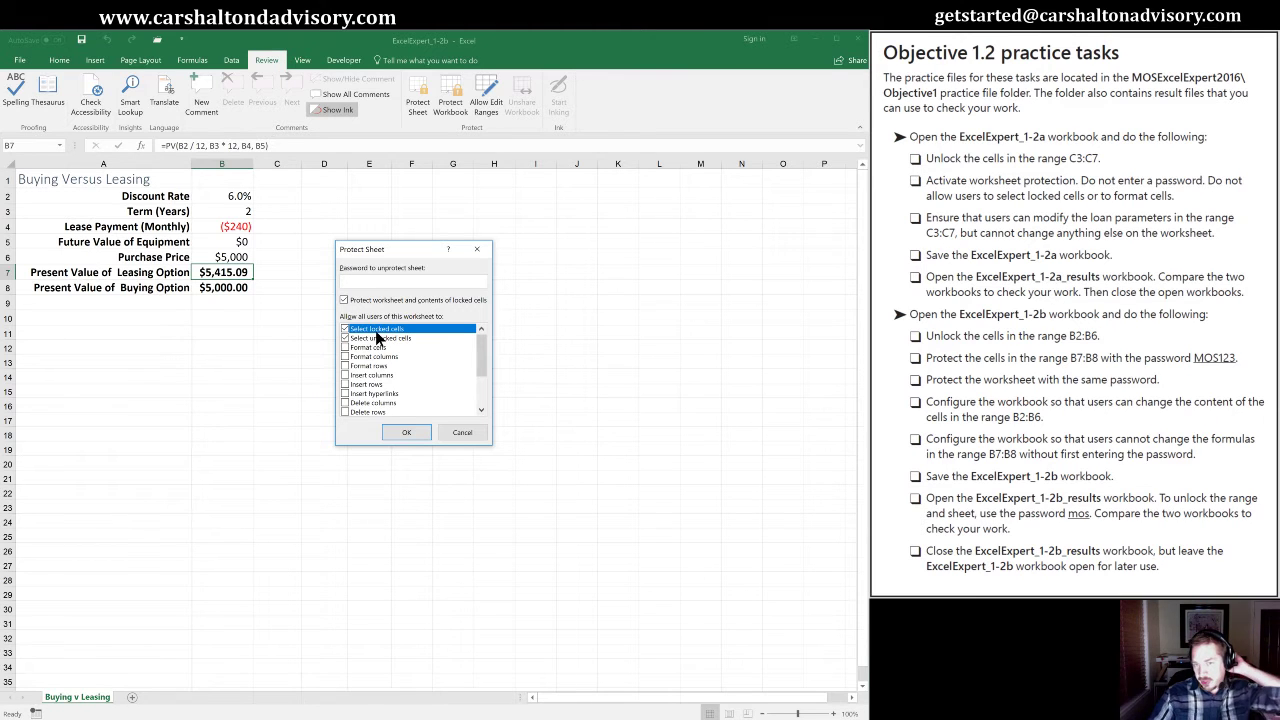
click(346, 329)
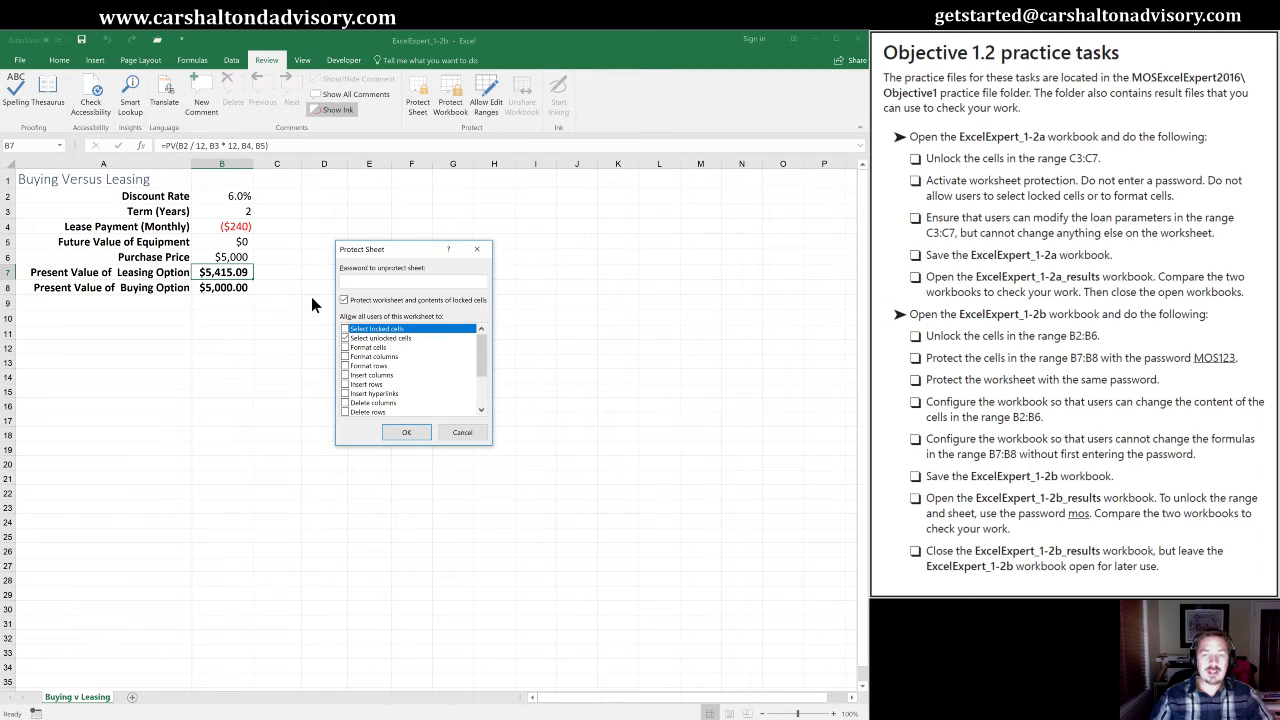
click(345, 329)
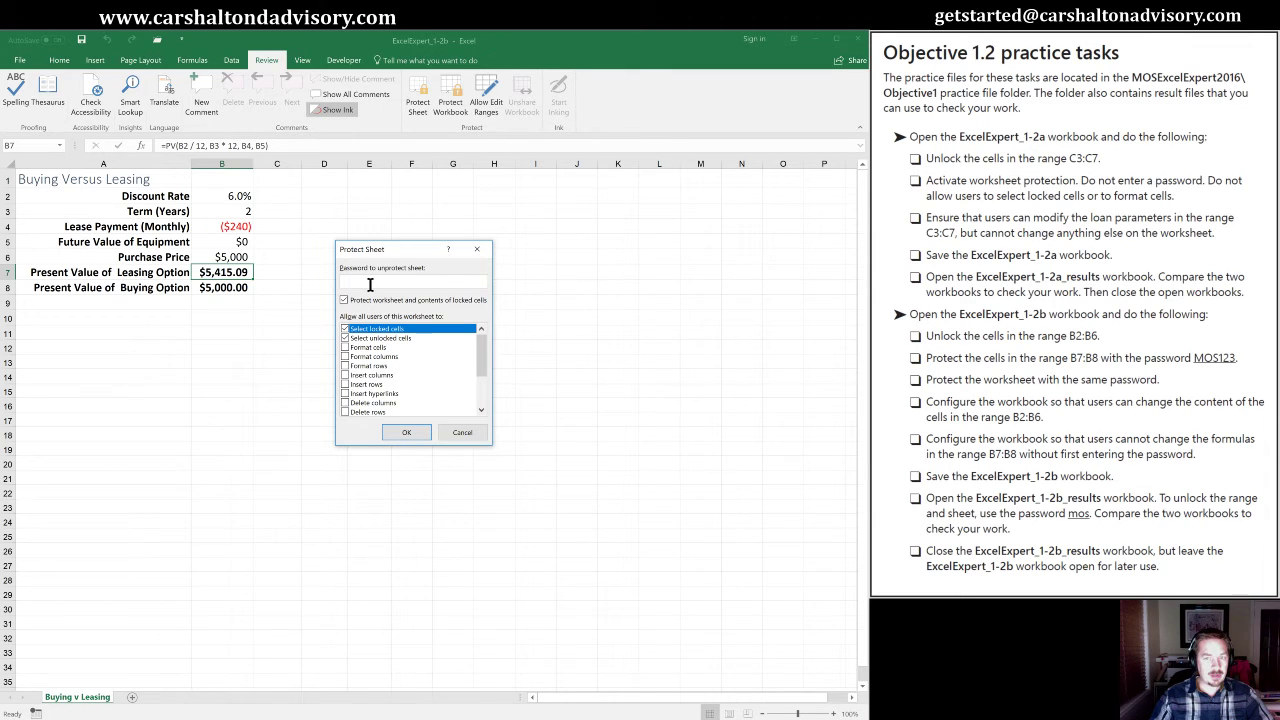
click(405, 433)
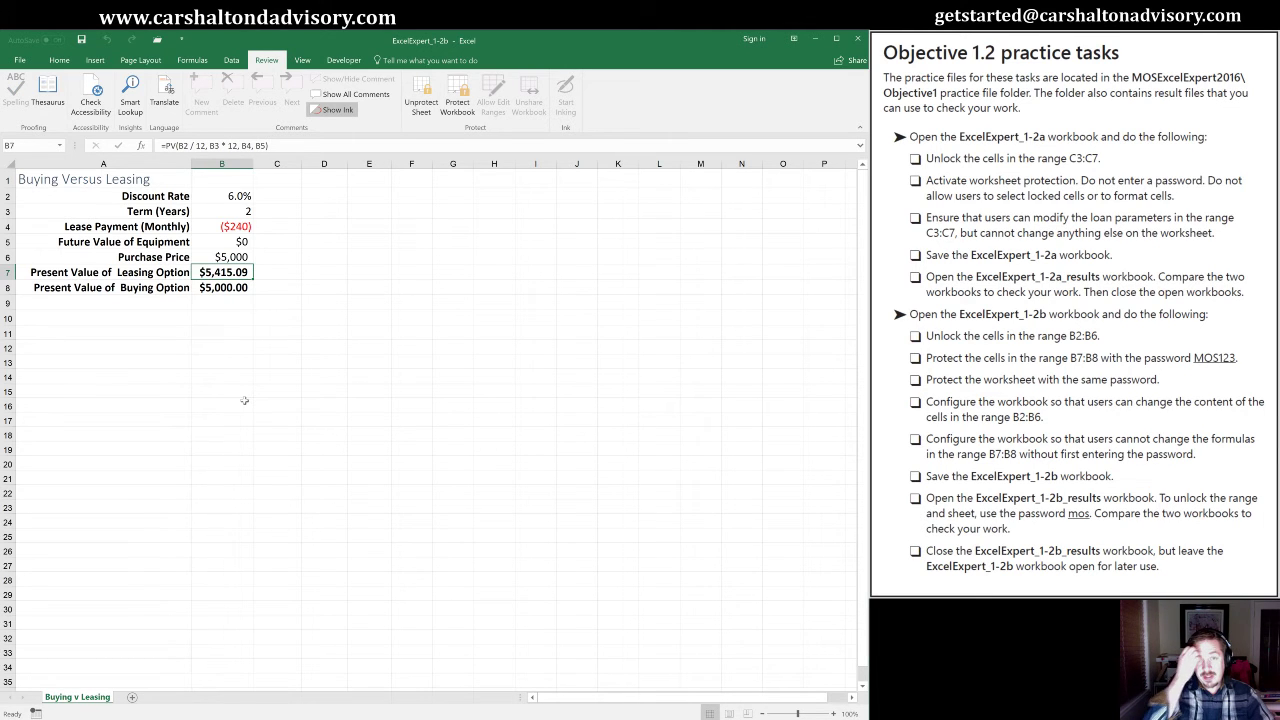
click(249, 257)
click(231, 273)
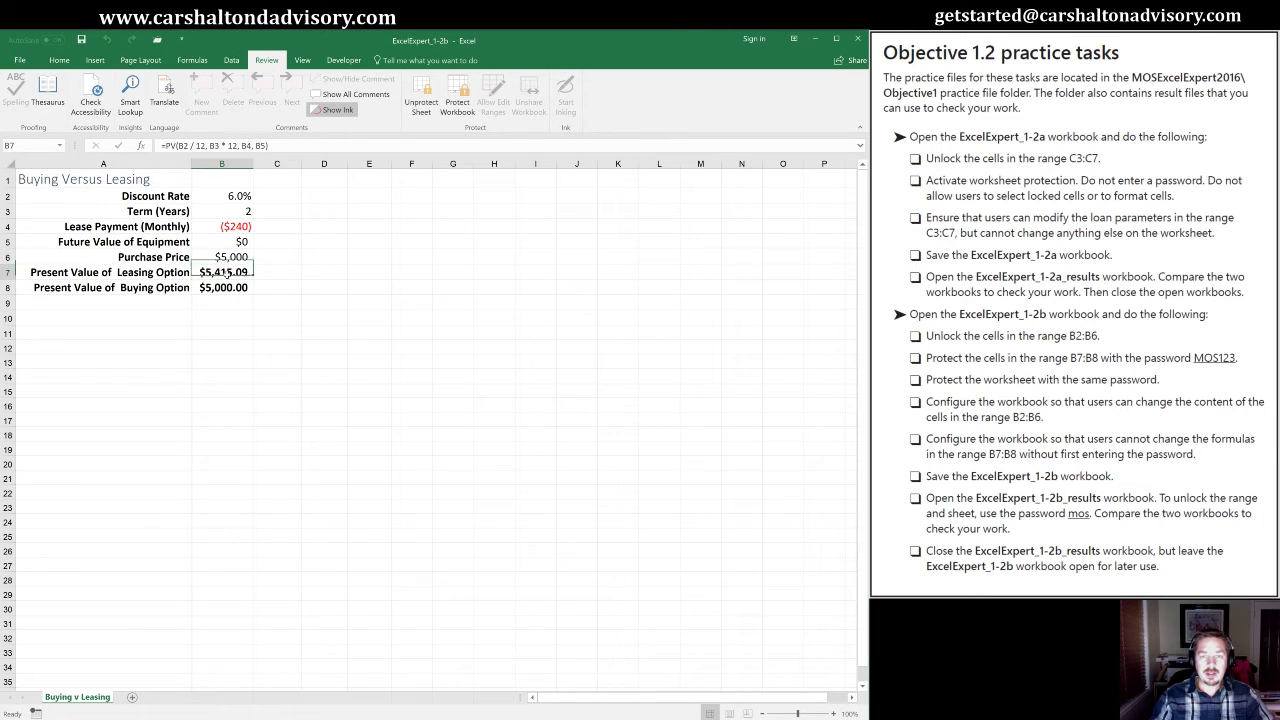
click(231, 287)
click(129, 322)
click(209, 290)
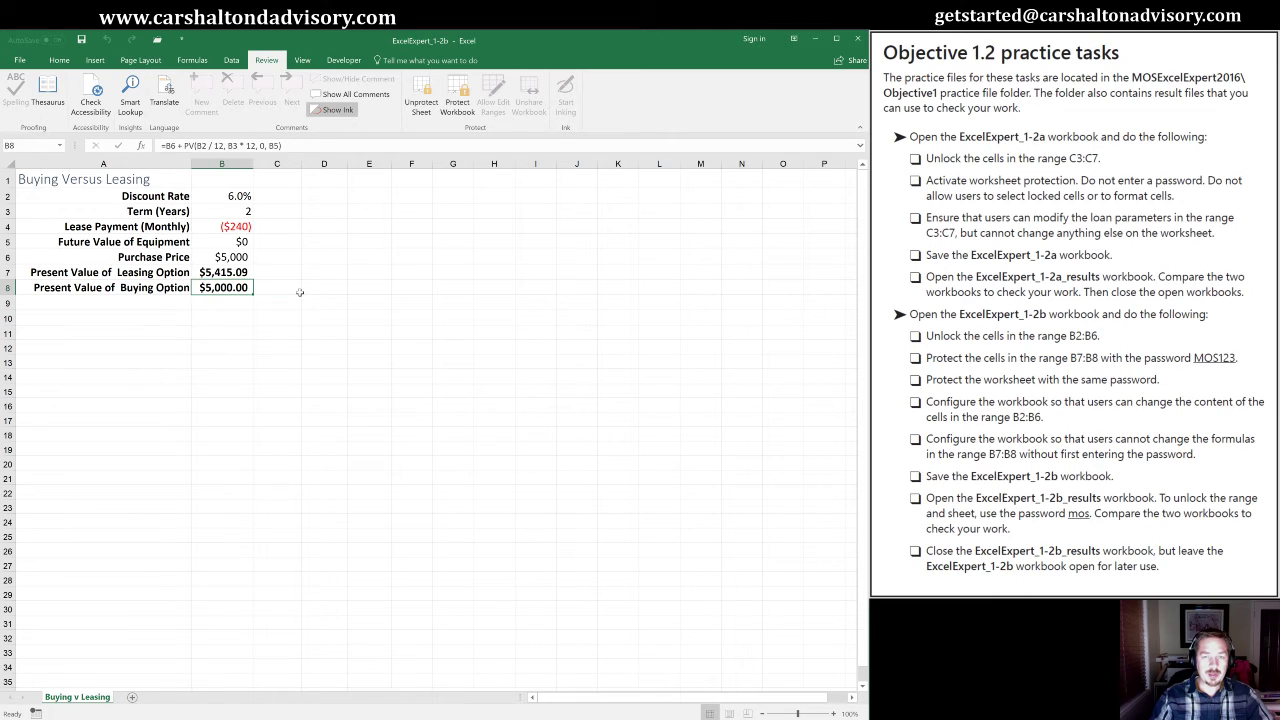
click(300, 292)
click(352, 335)
click(282, 258)
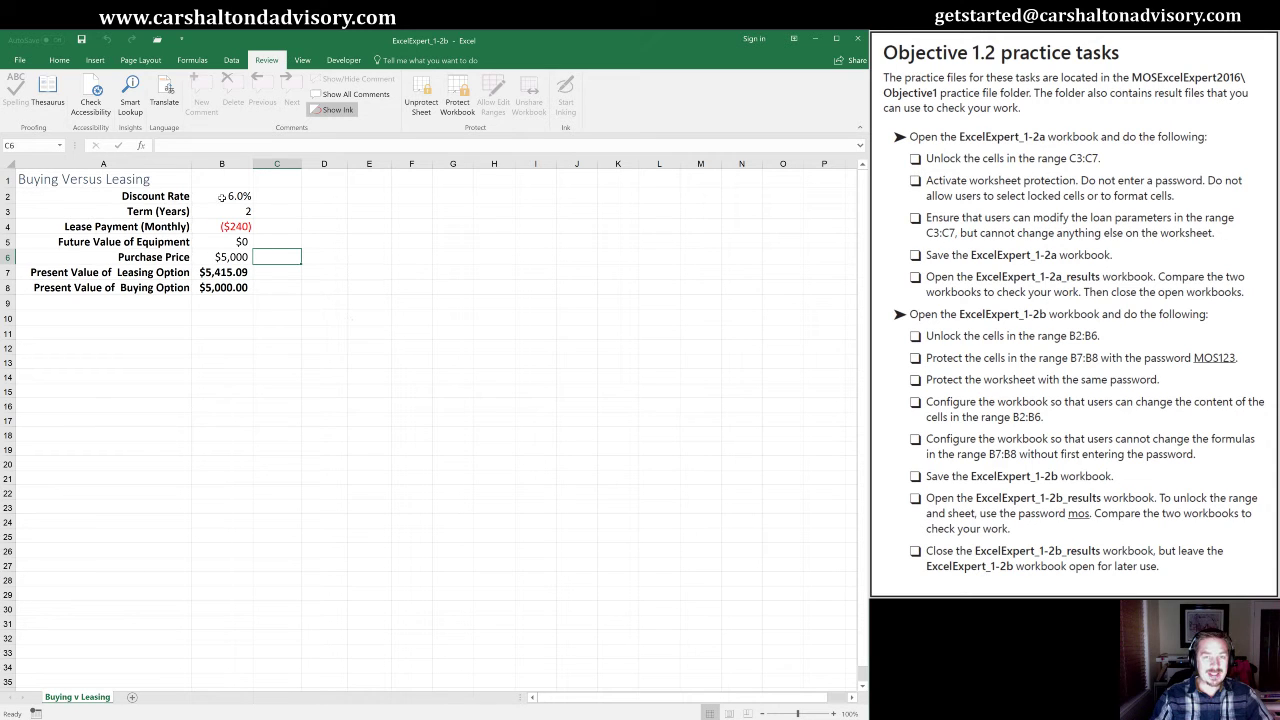
click(274, 229)
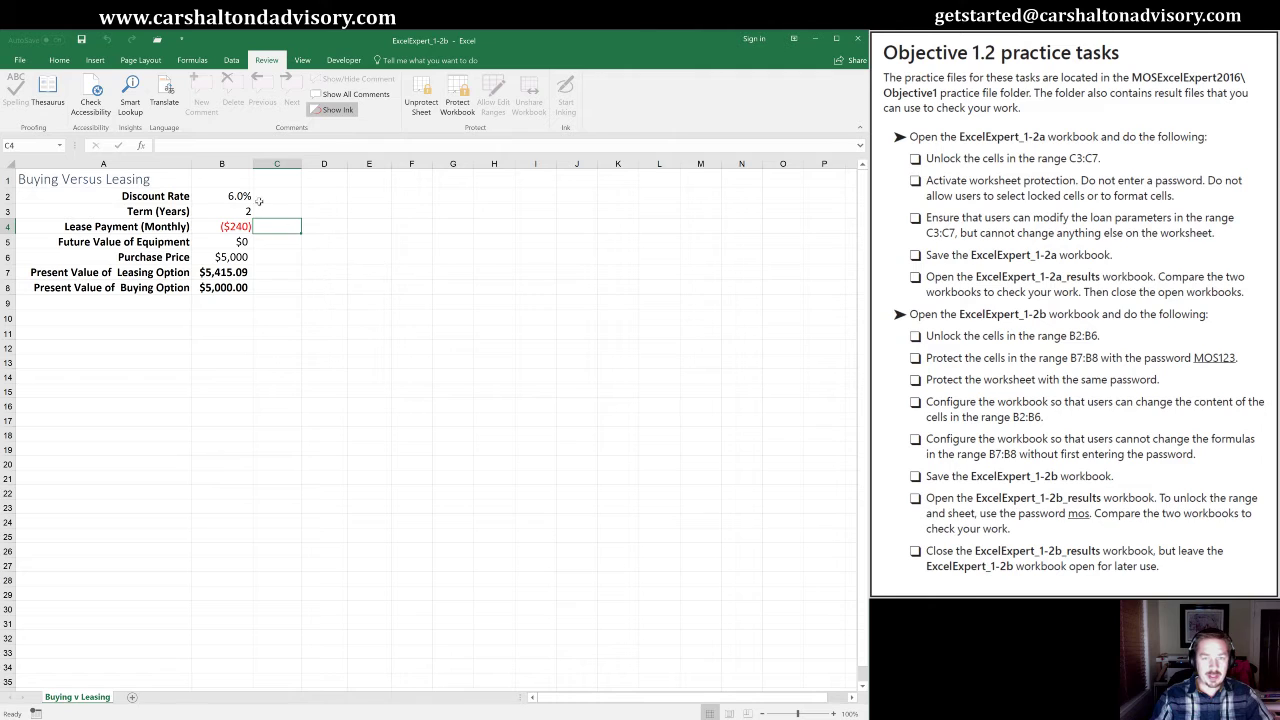
key(Delete)
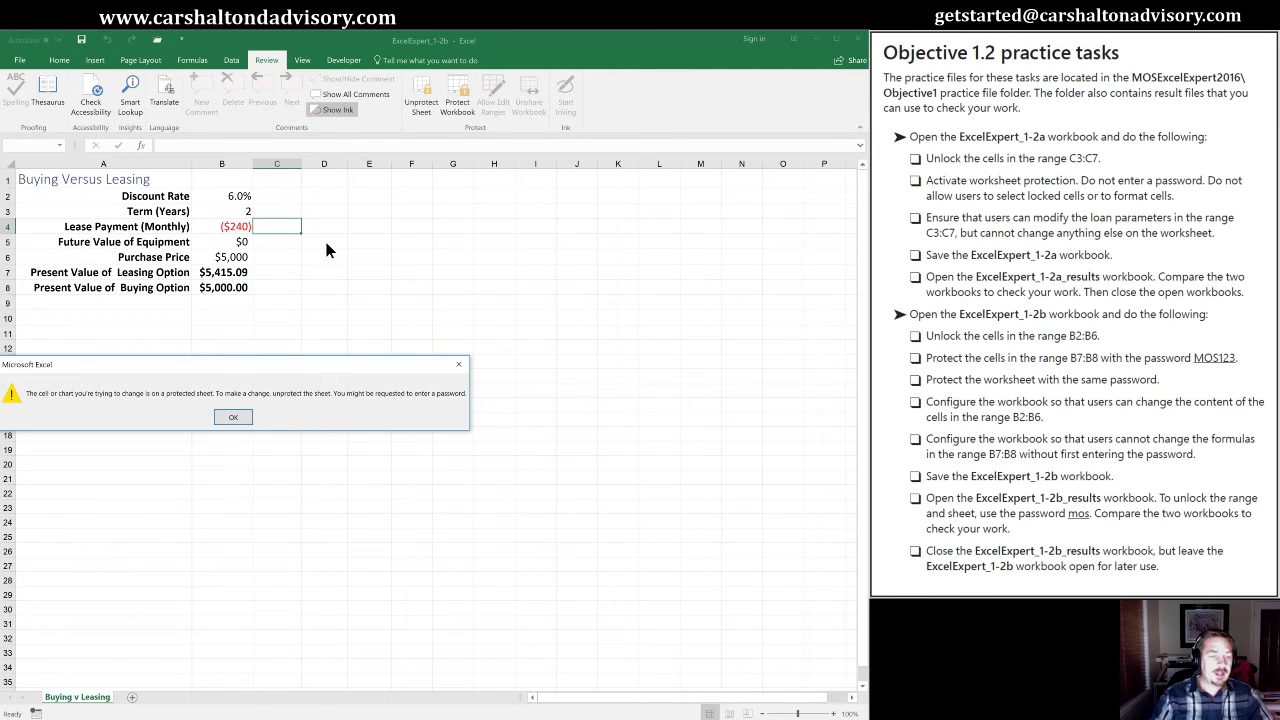
drag(200, 373, 353, 350)
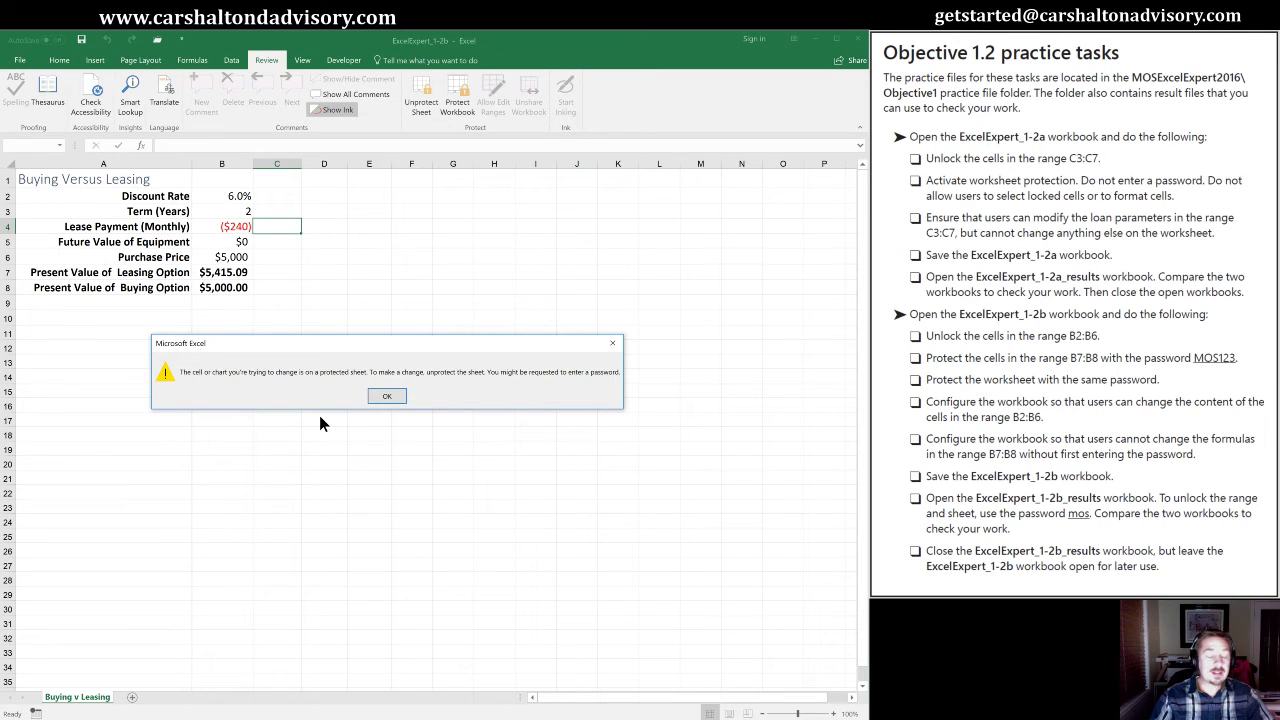
click(388, 398)
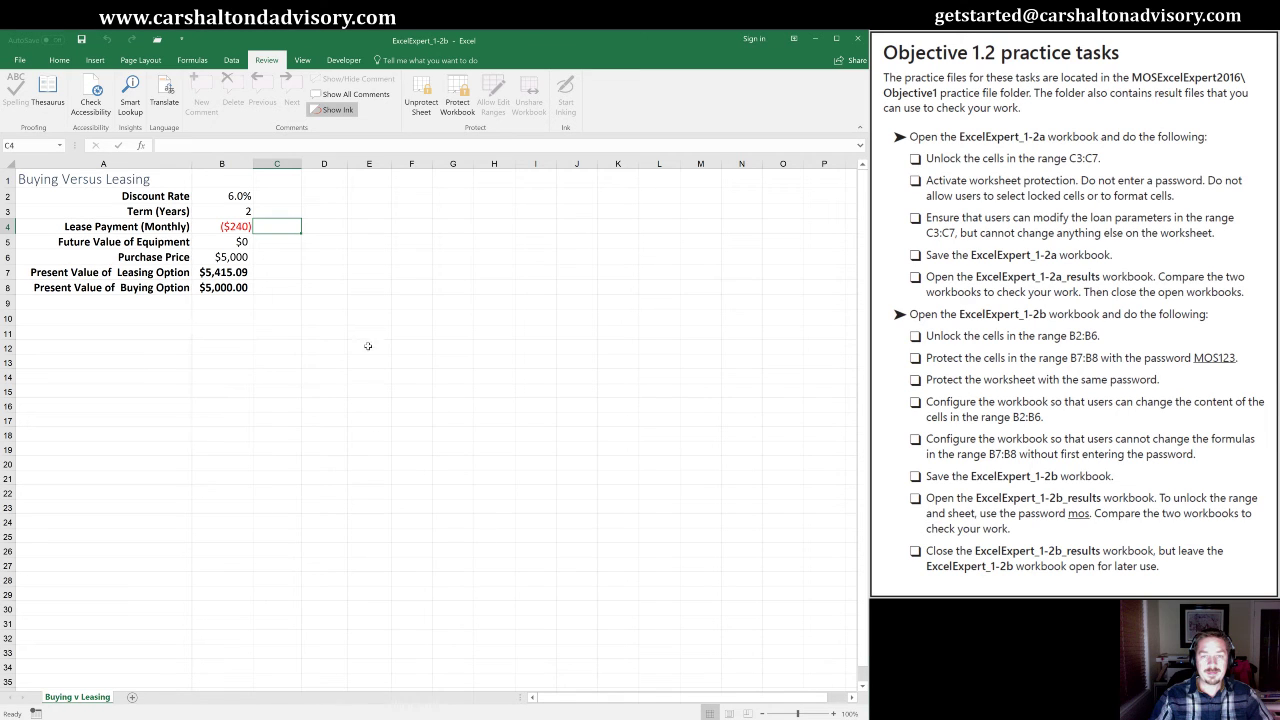
click(212, 272)
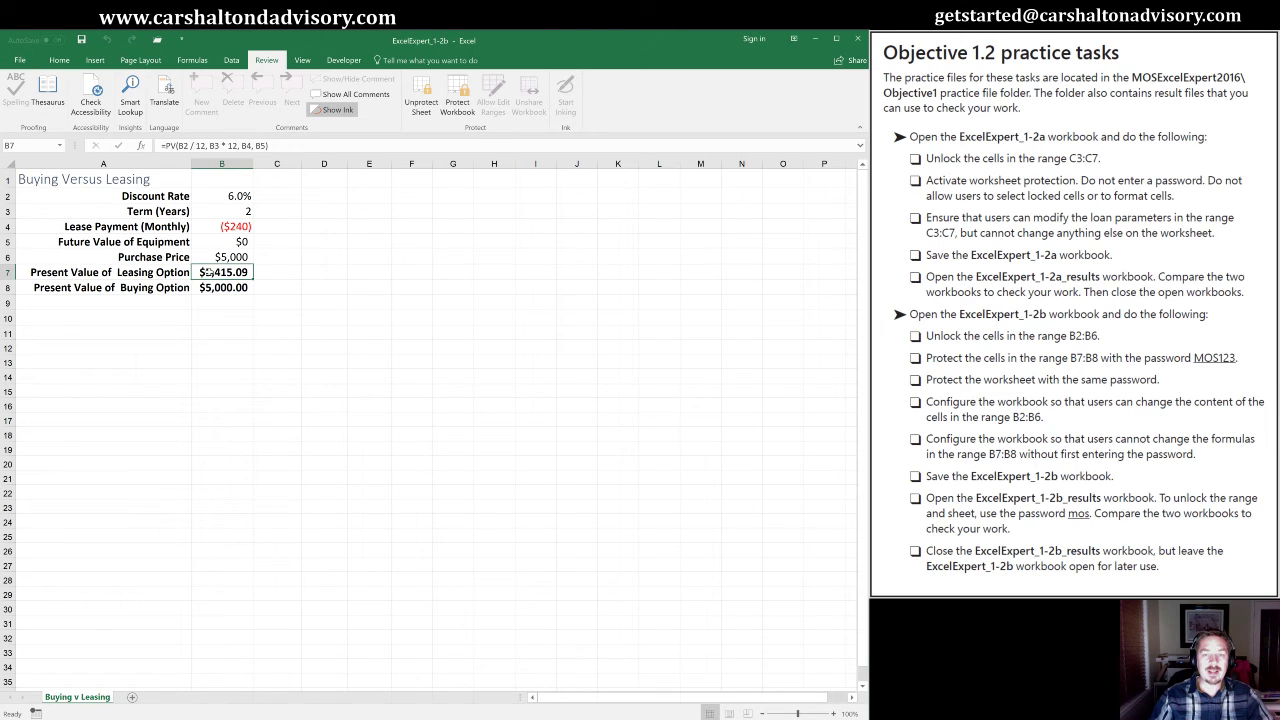
double_click(206, 272)
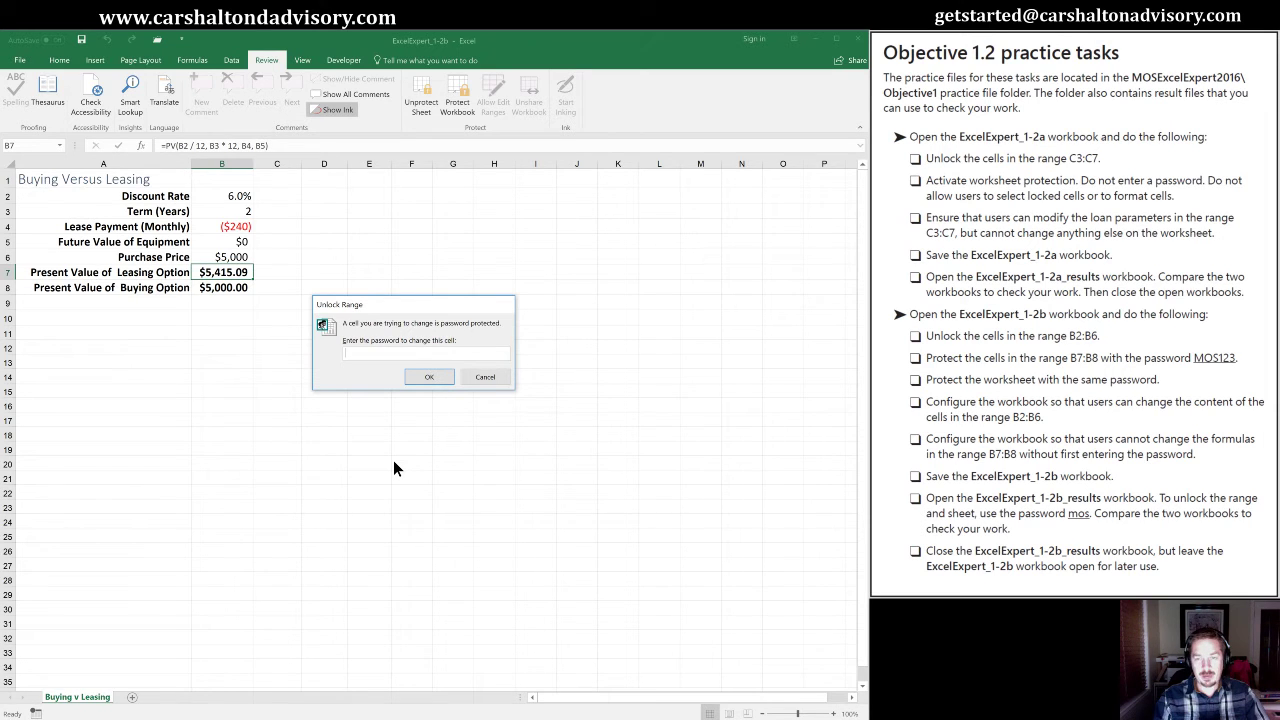
click(485, 376)
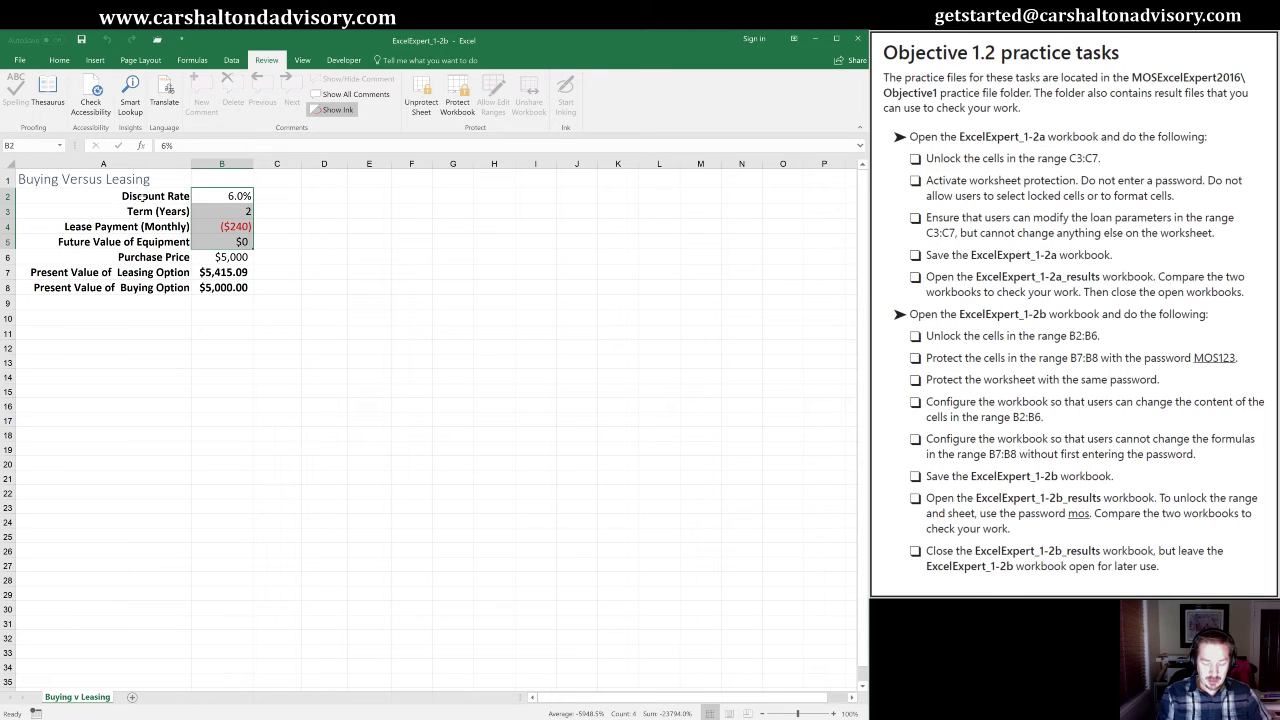
Save the workbook as a new copy named 'ExcelExpert_1-2b vCG'.
key(F12)
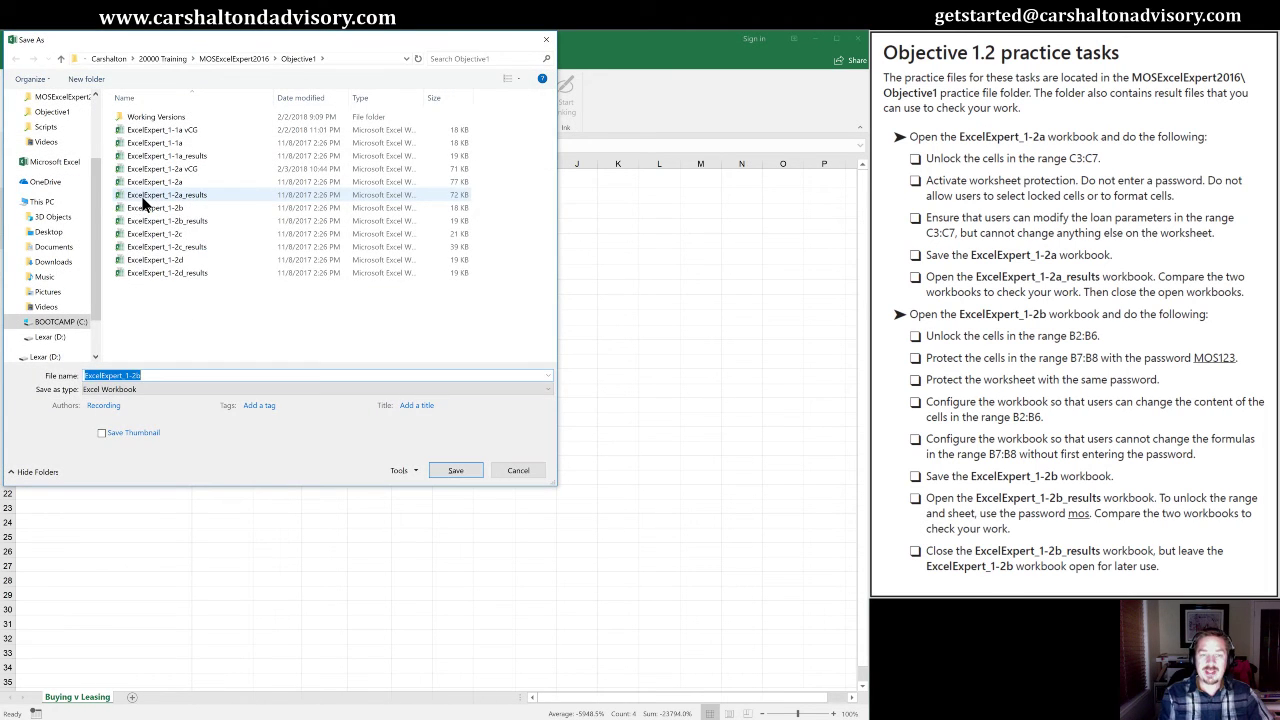
text(vCG)
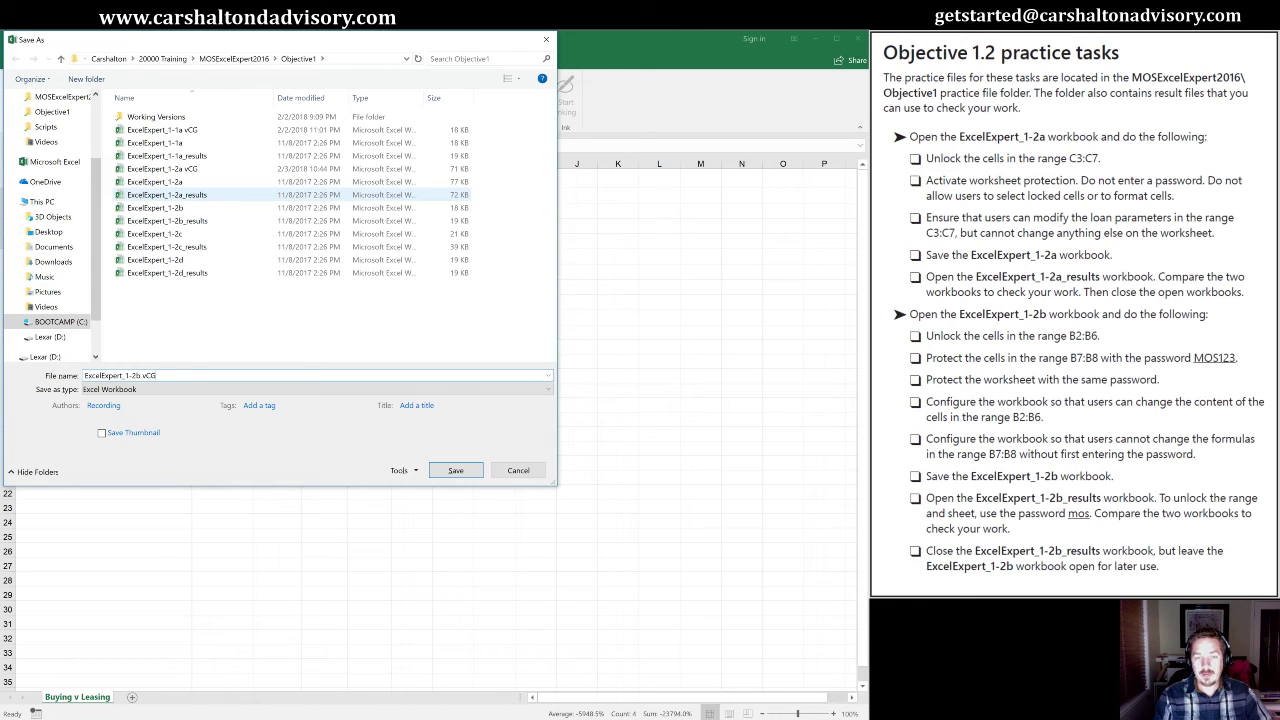
key(Return)
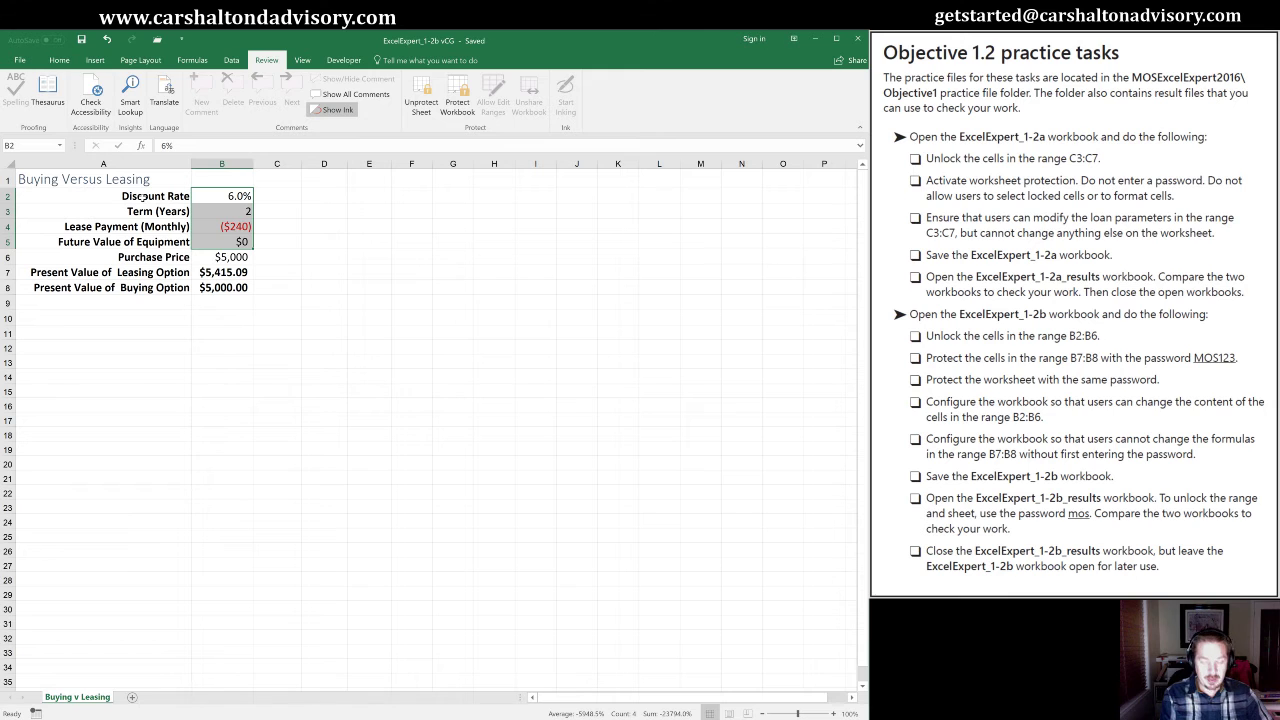
Open ExcelExpert_1-2b_results from the recently used Objective1 folder.
key(ctrl+o)
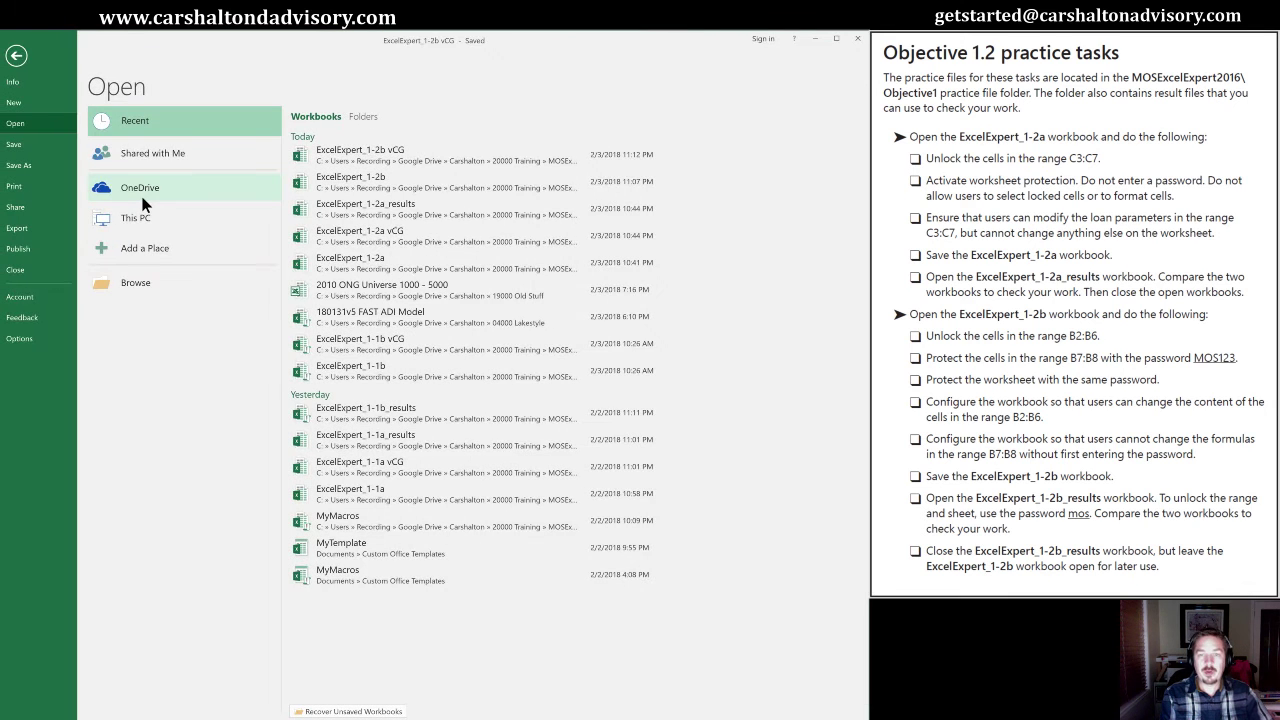
click(362, 116)
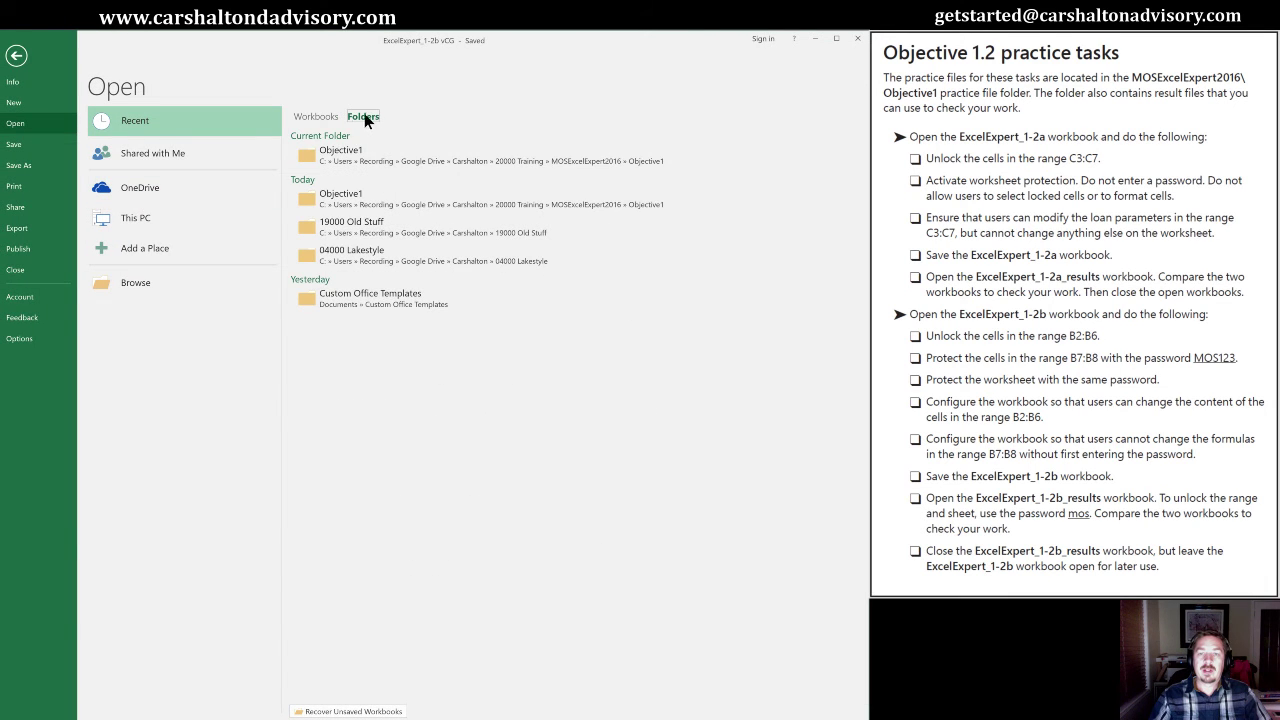
click(361, 148)
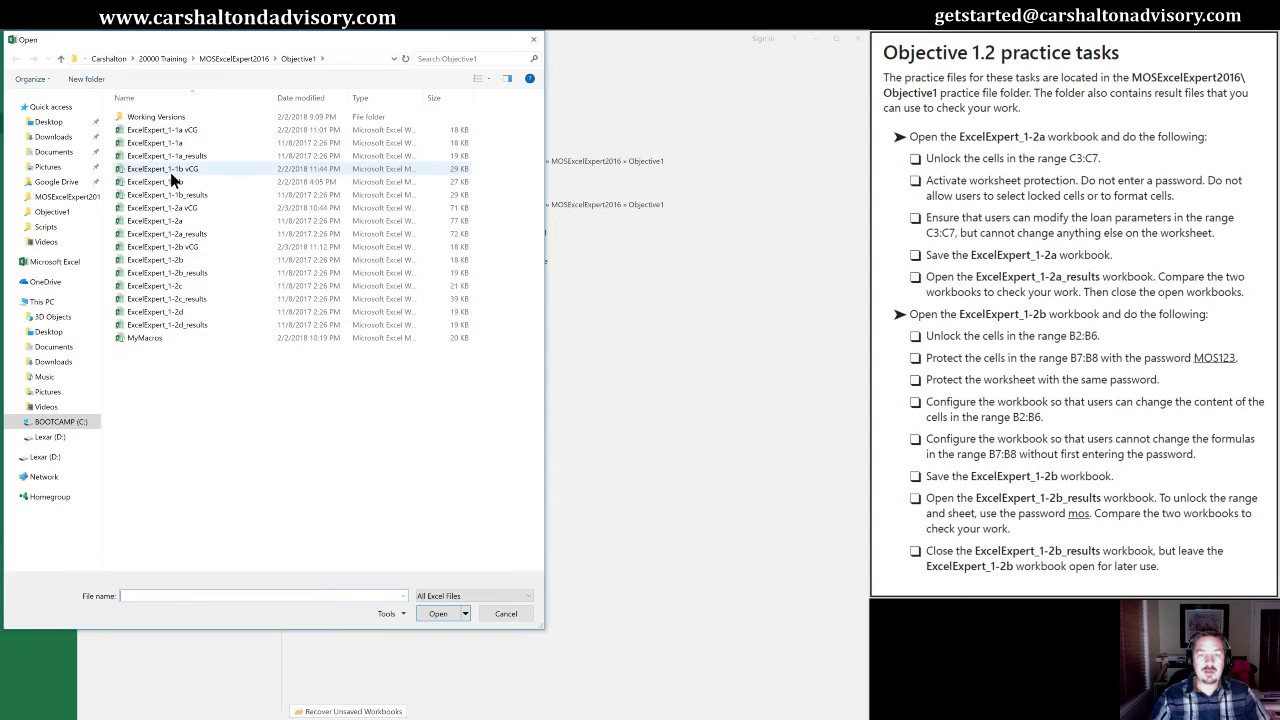
double_click(122, 272)
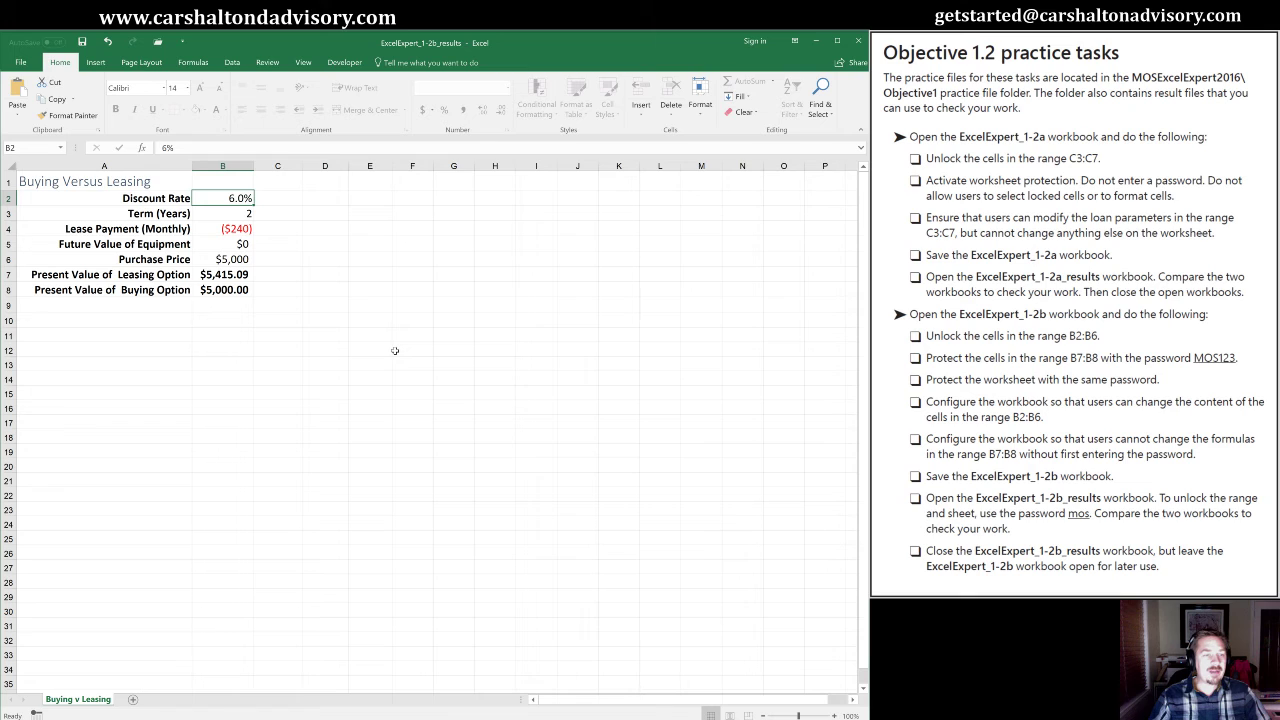
Test the results sheet's protection, dismiss the warning, then try editing B7 to raise its password prompt.
click(331, 270)
click(332, 246)
click(332, 314)
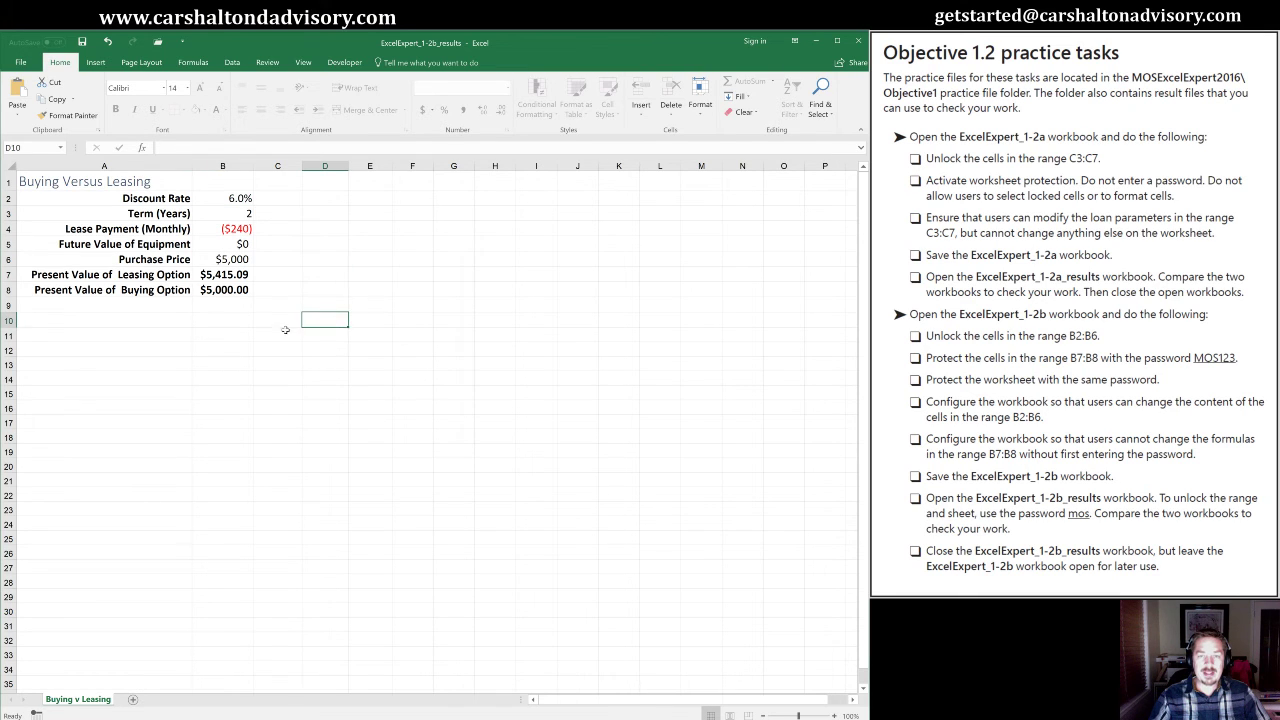
click(137, 337)
double_click(318, 349)
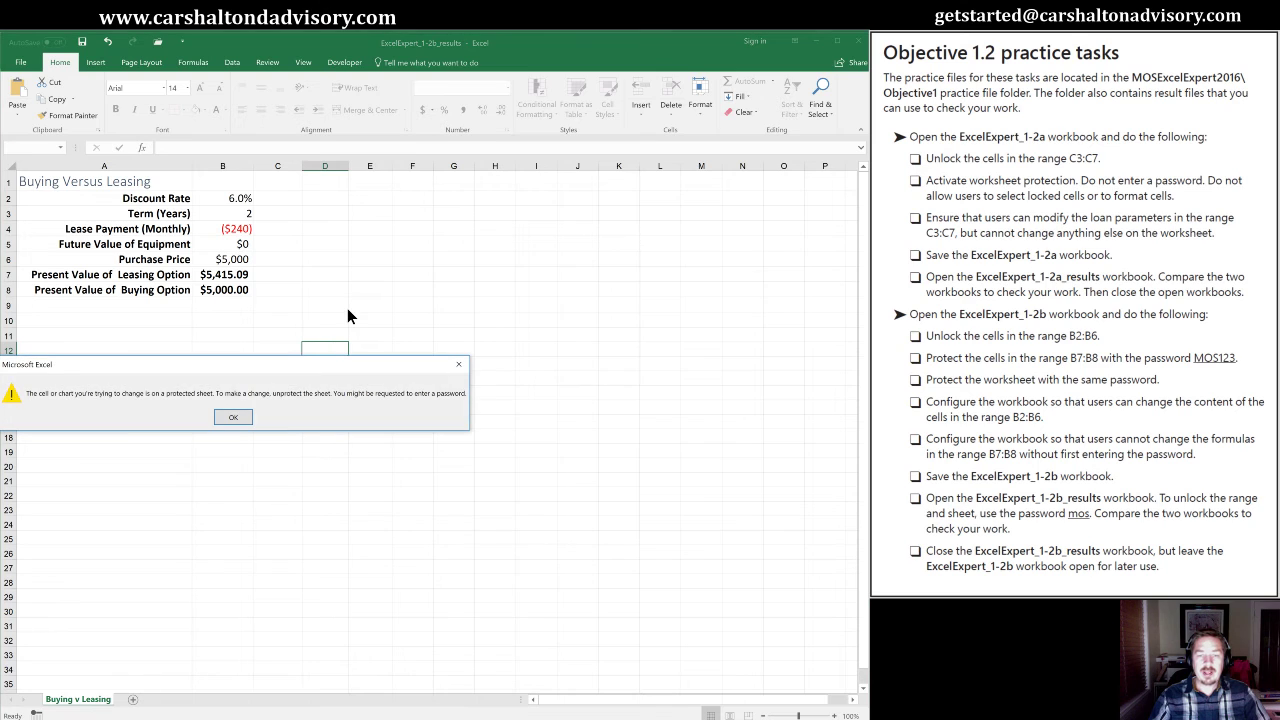
click(231, 416)
click(221, 275)
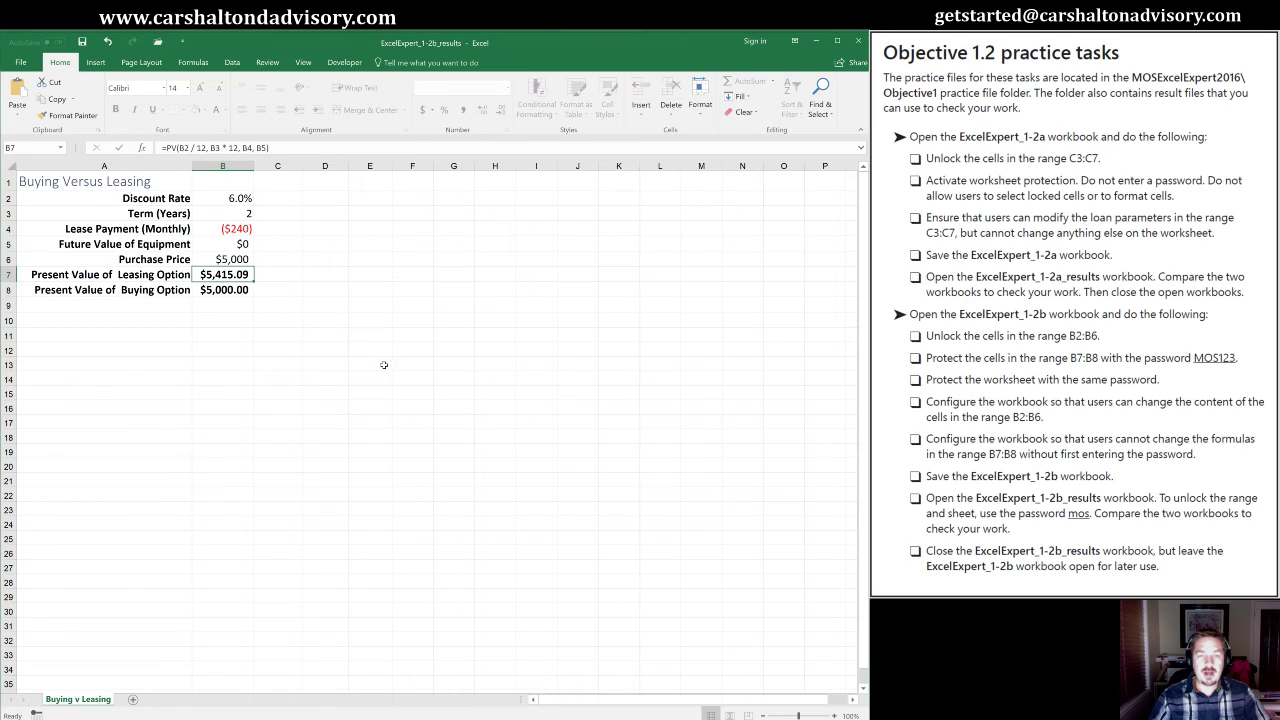
key(F2)
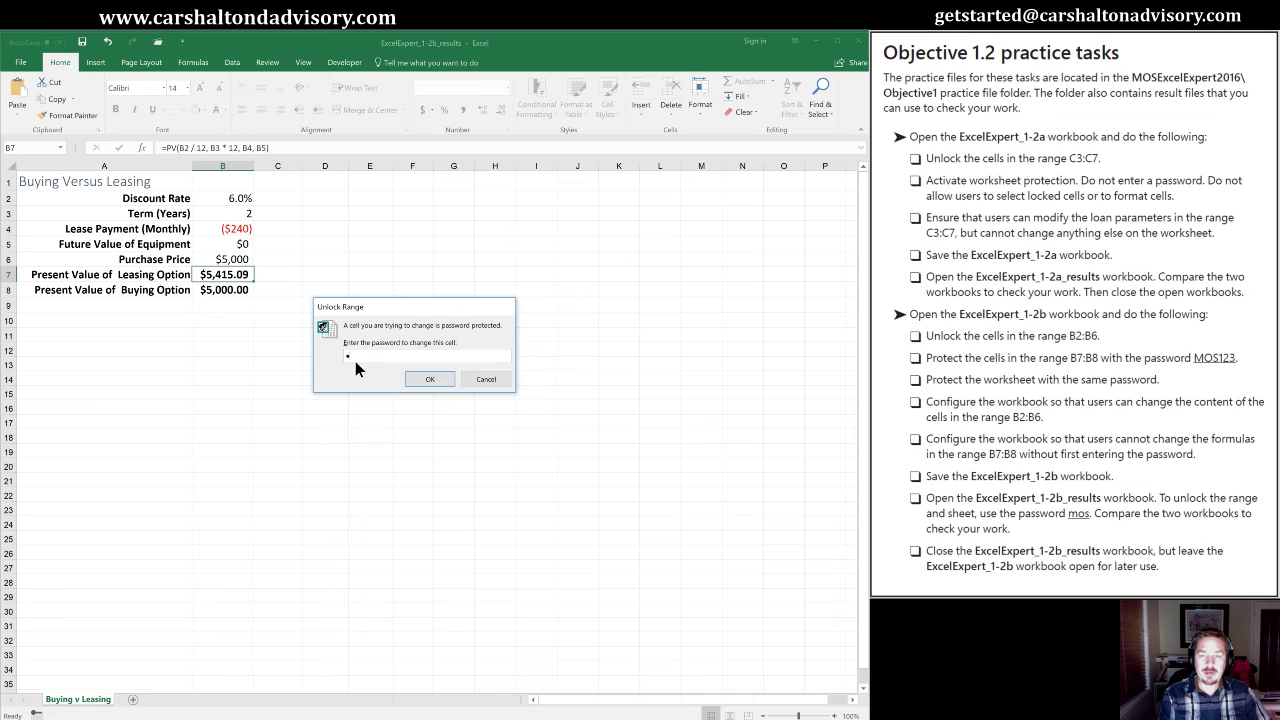
Unlock B7 with the range password, make a test entry, cancel it, and select B10.
text(mos)
key(Return)
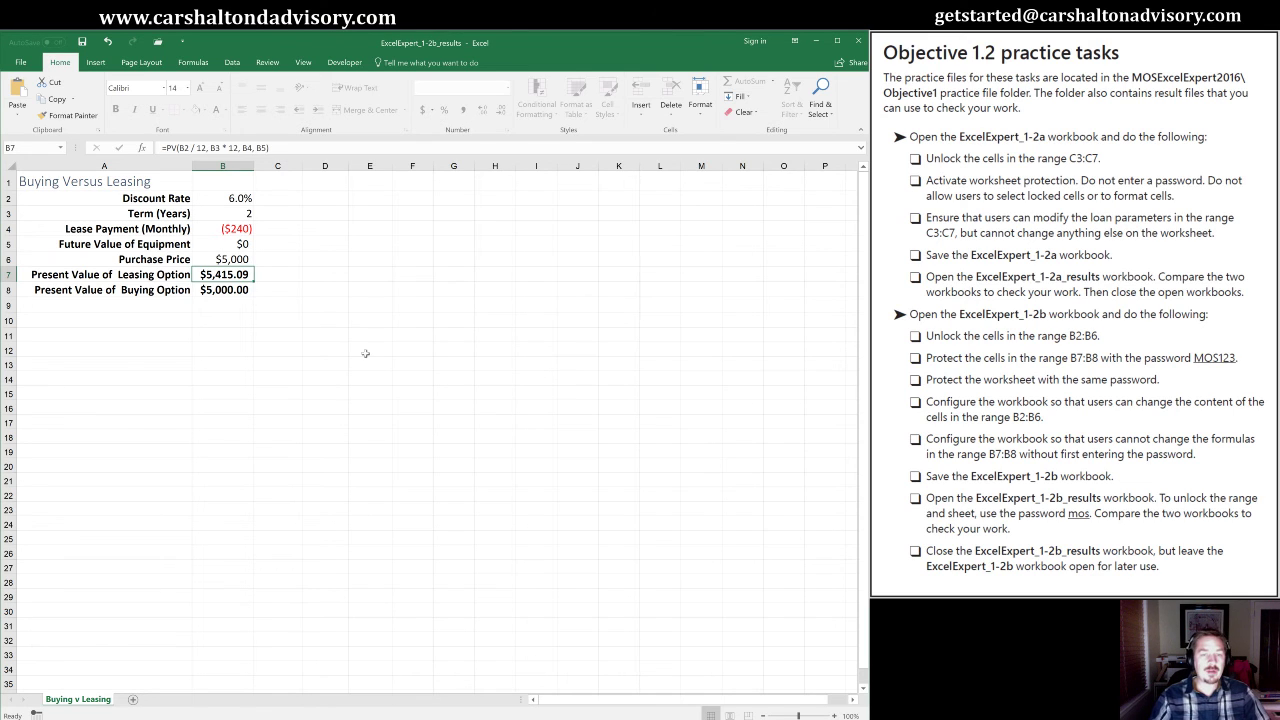
text(aoeu)
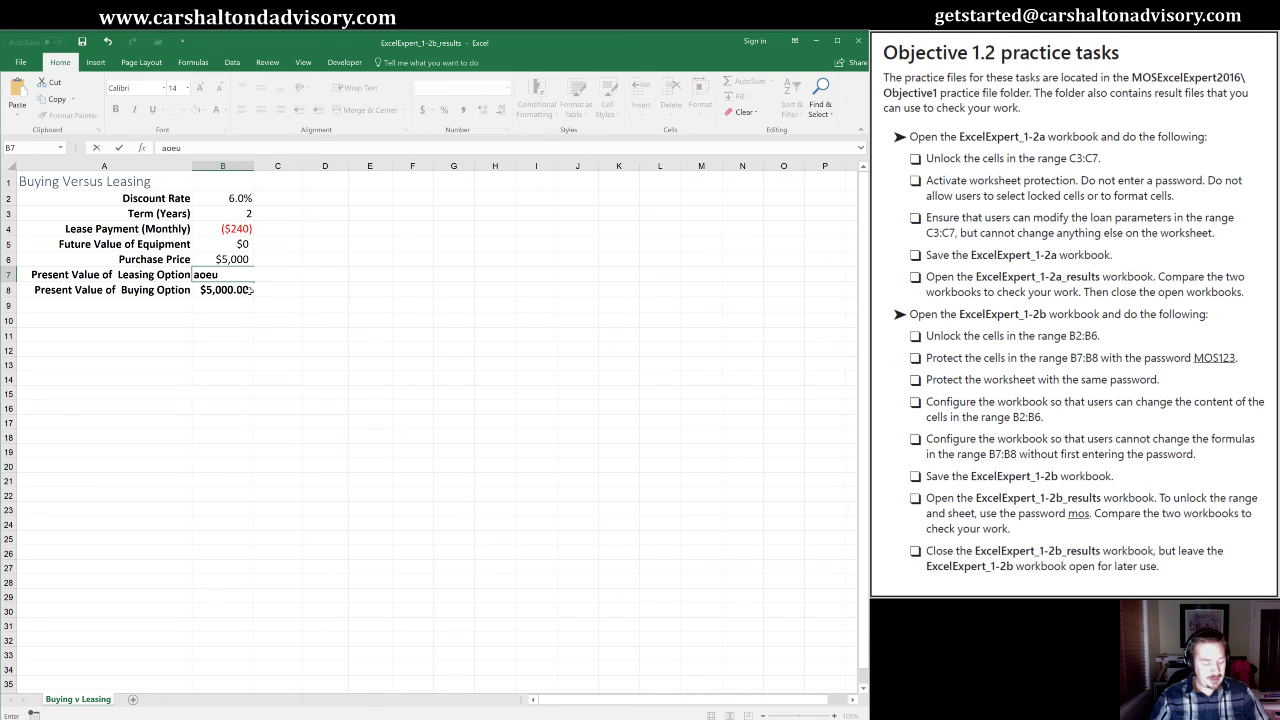
key(Escape)
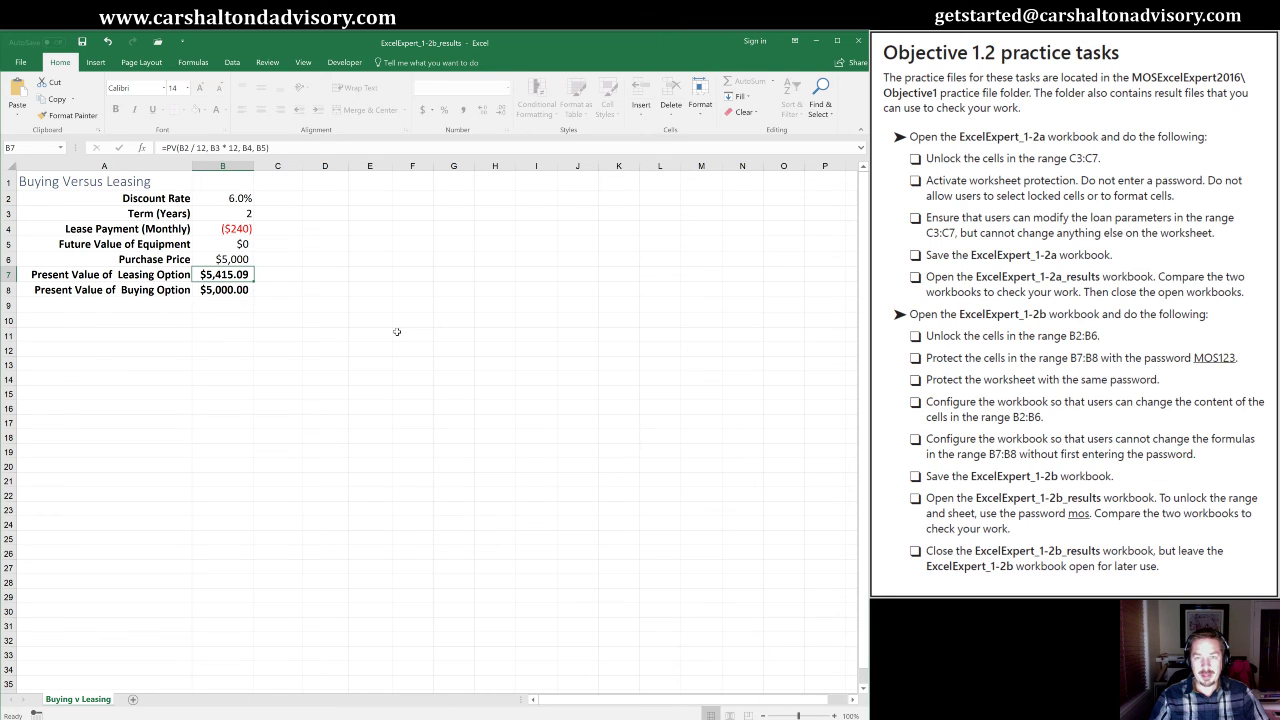
click(242, 322)
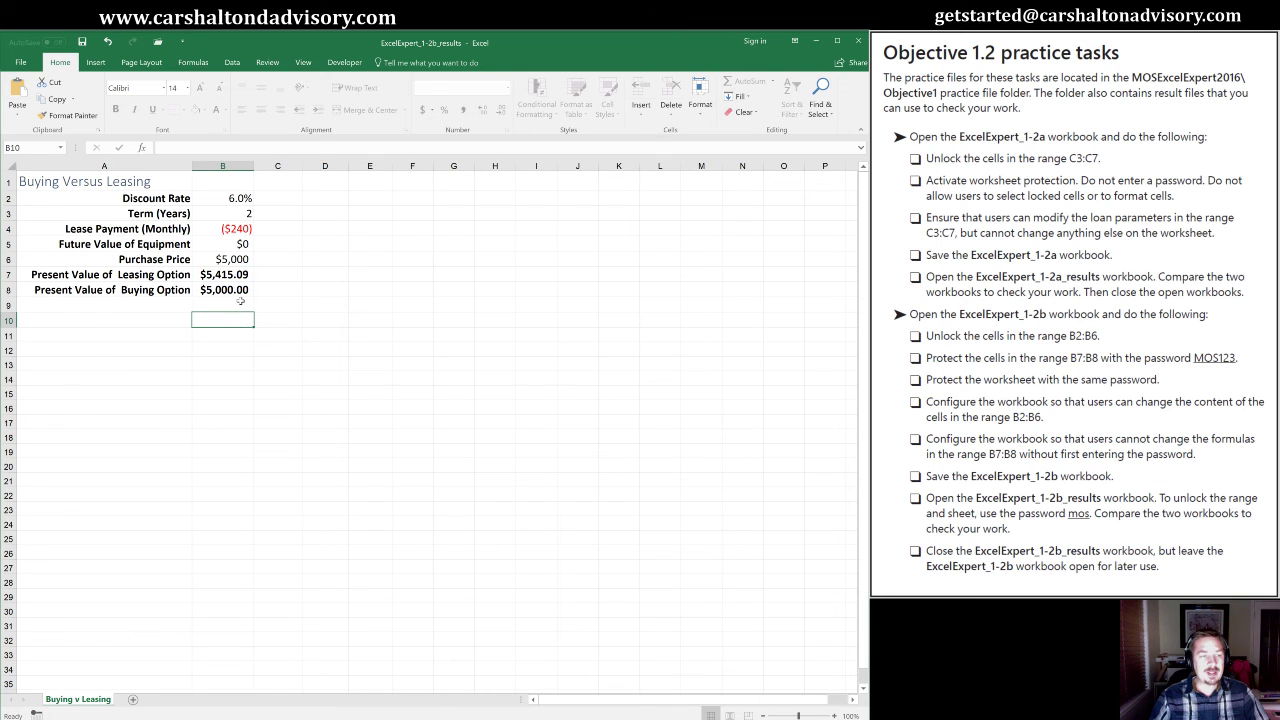